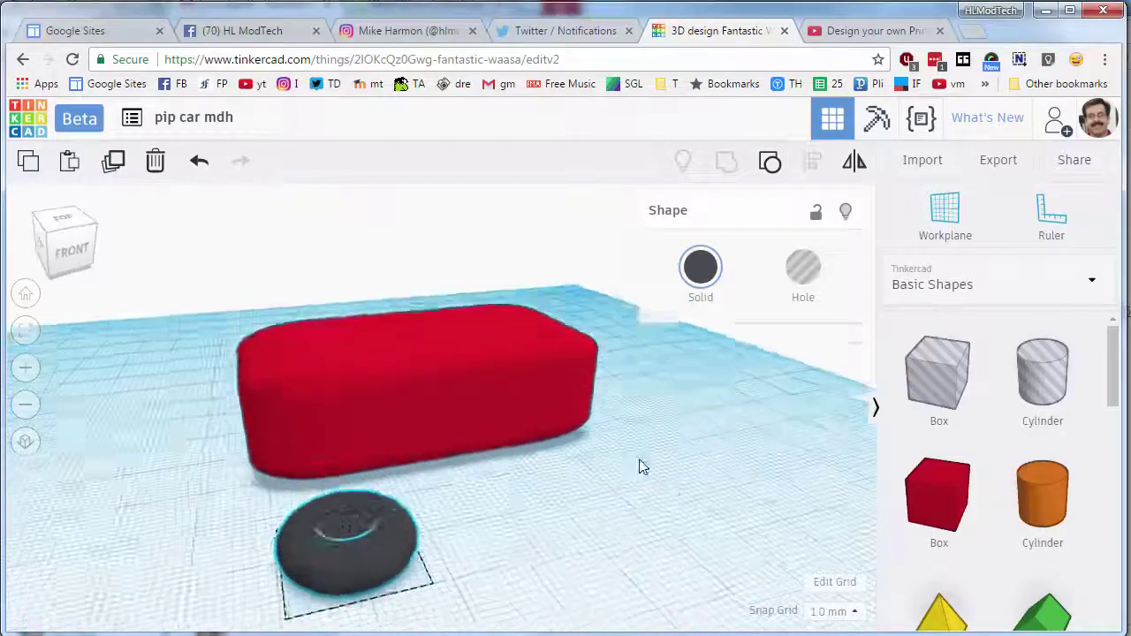
Drop a Cylinder hole from Basic Shapes onto the black tire in front of the car body
right_click_drag(506, 488, 355, 447)
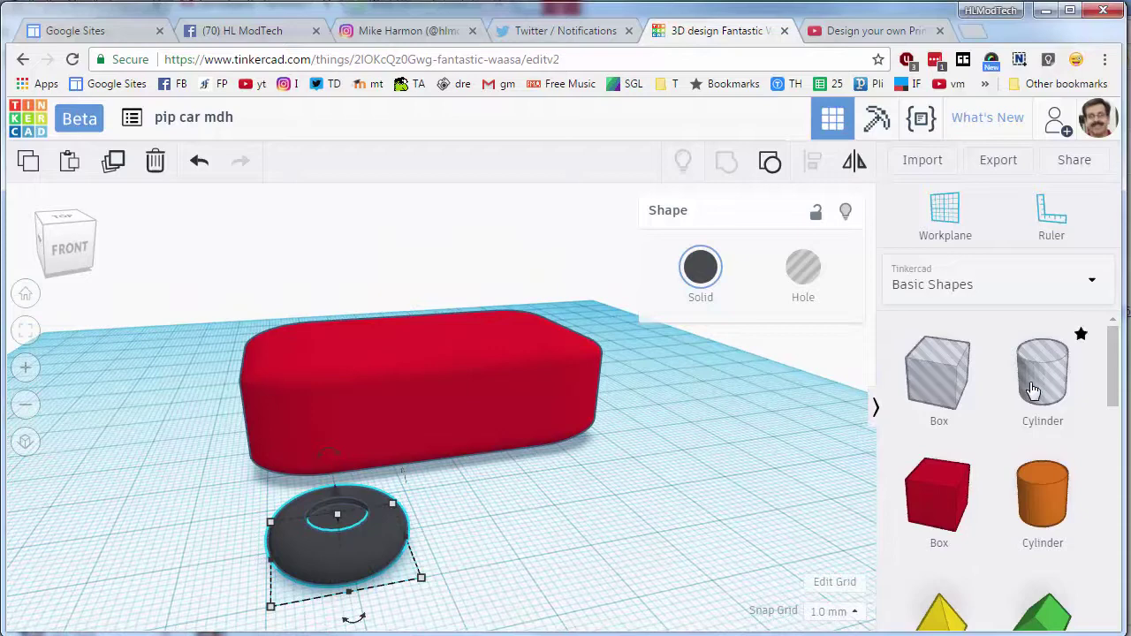
left_click_drag(1032, 390, 335, 542)
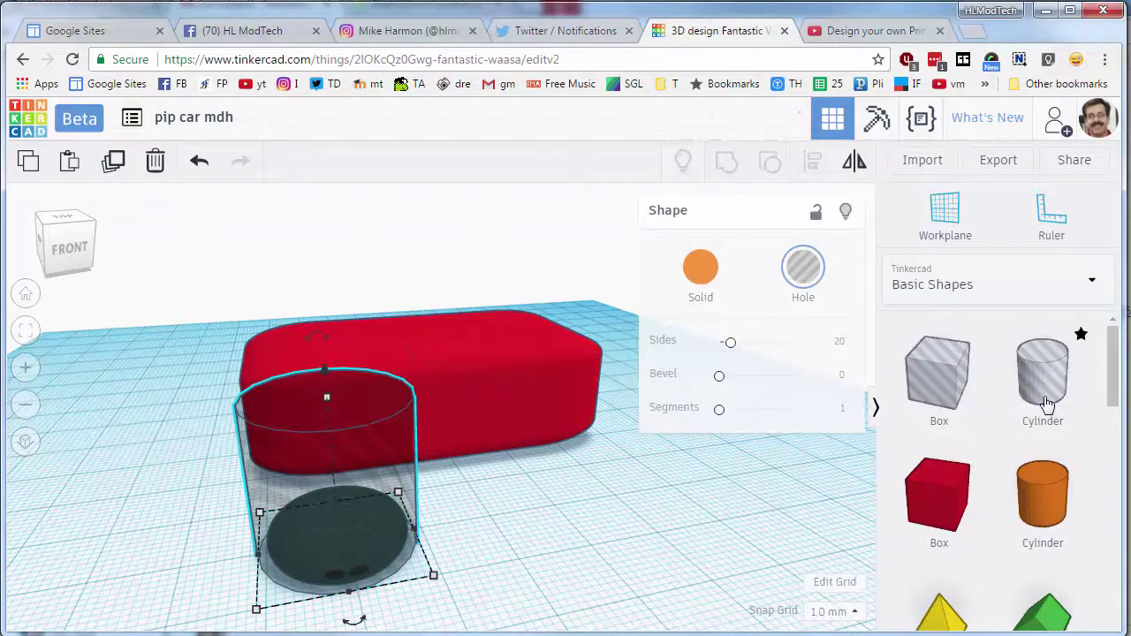
From Top view, middle-align the black tire and the hole cylinder so they are concentric
left_click(29, 336)
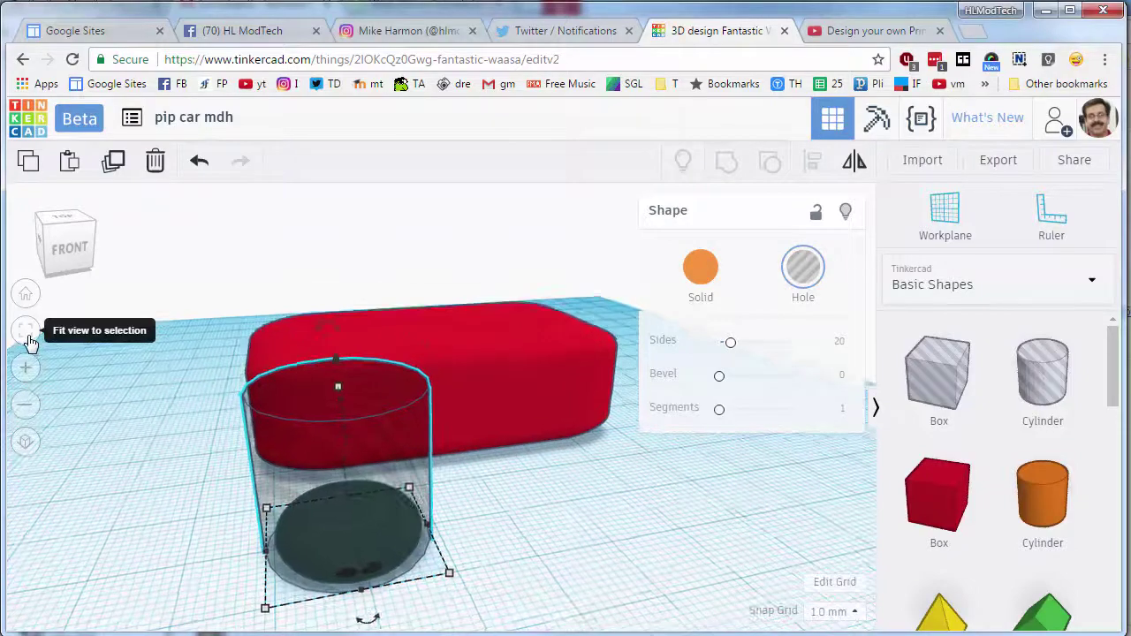
left_click(60, 221)
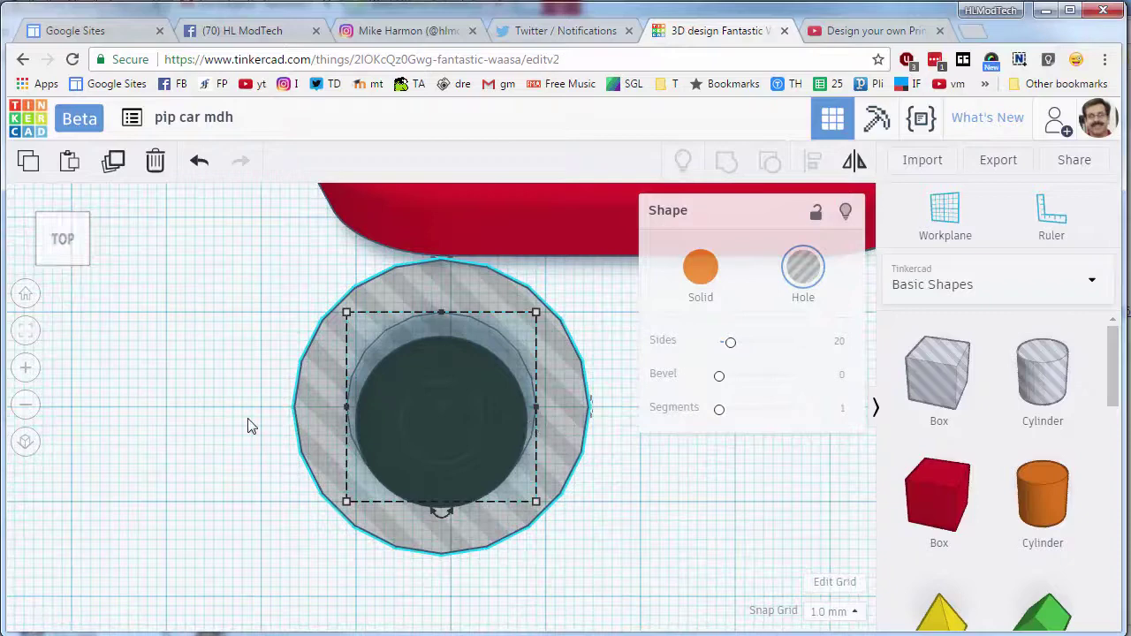
left_click_drag(247, 374, 447, 490)
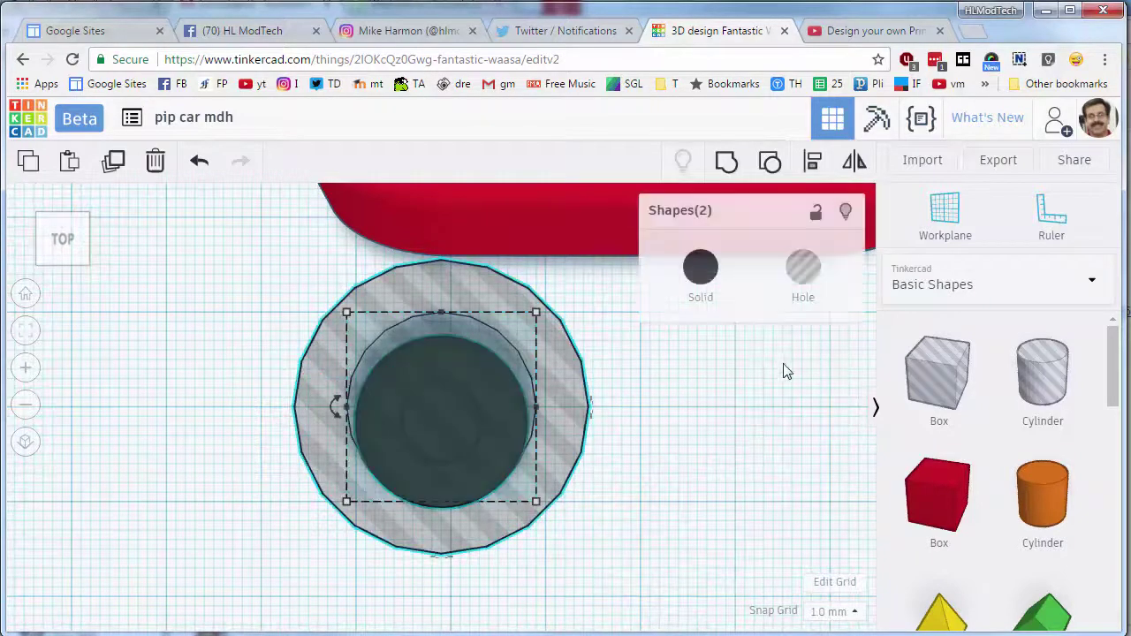
left_click(813, 160)
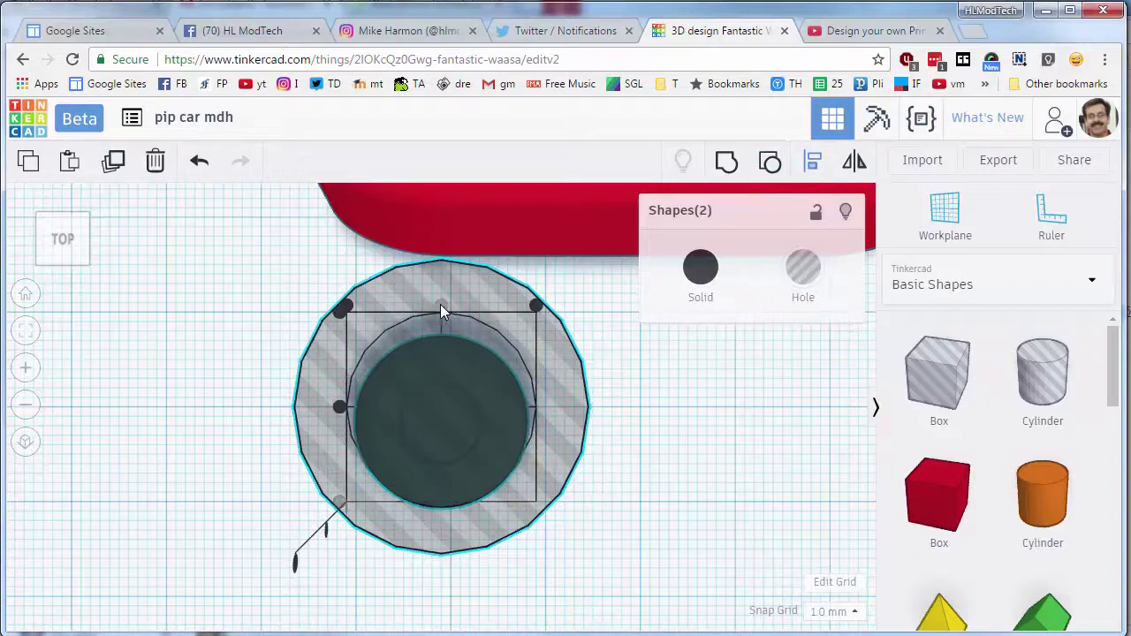
left_click(338, 405)
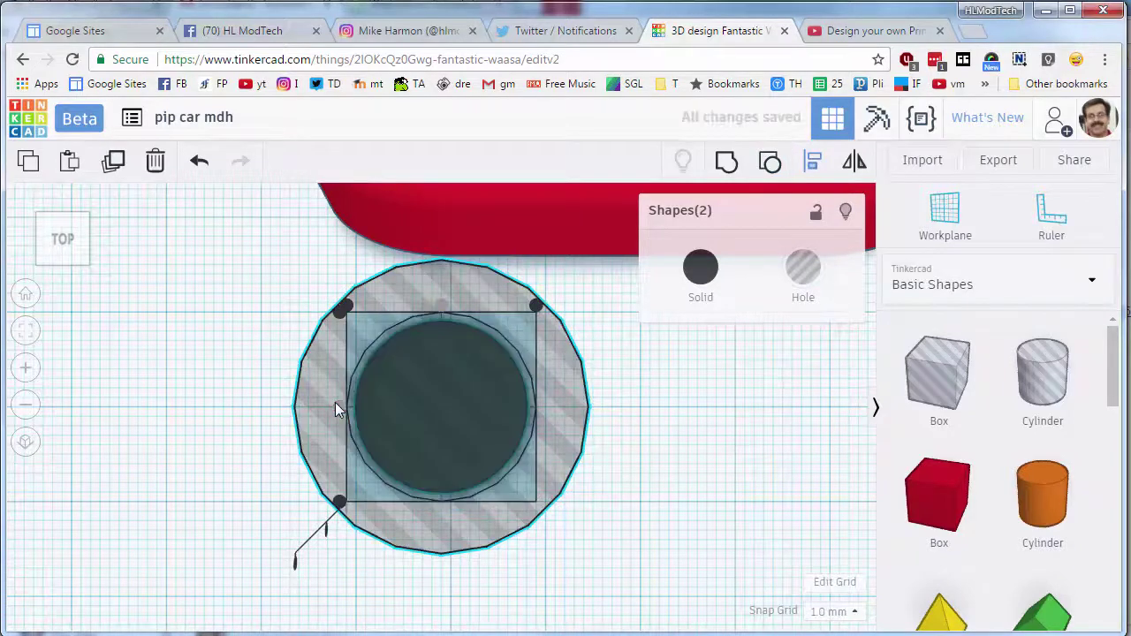
left_click(661, 458)
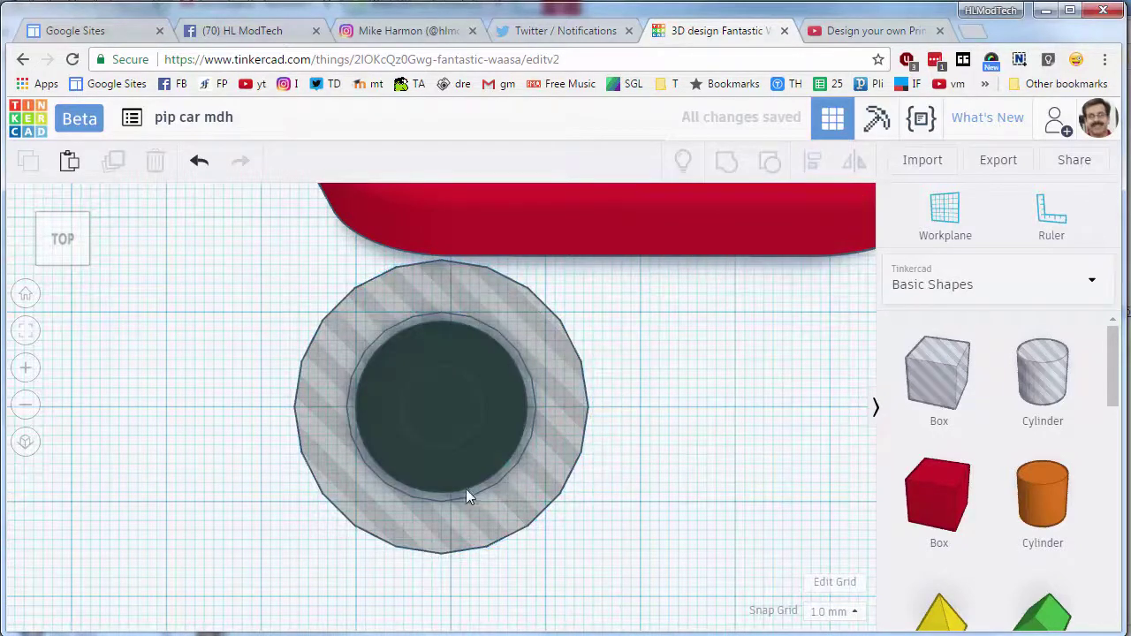
right_click_drag(640, 522, 528, 474)
right_click_drag(644, 512, 443, 314)
Set the hole cylinder's height to 10 mm
left_click(460, 379)
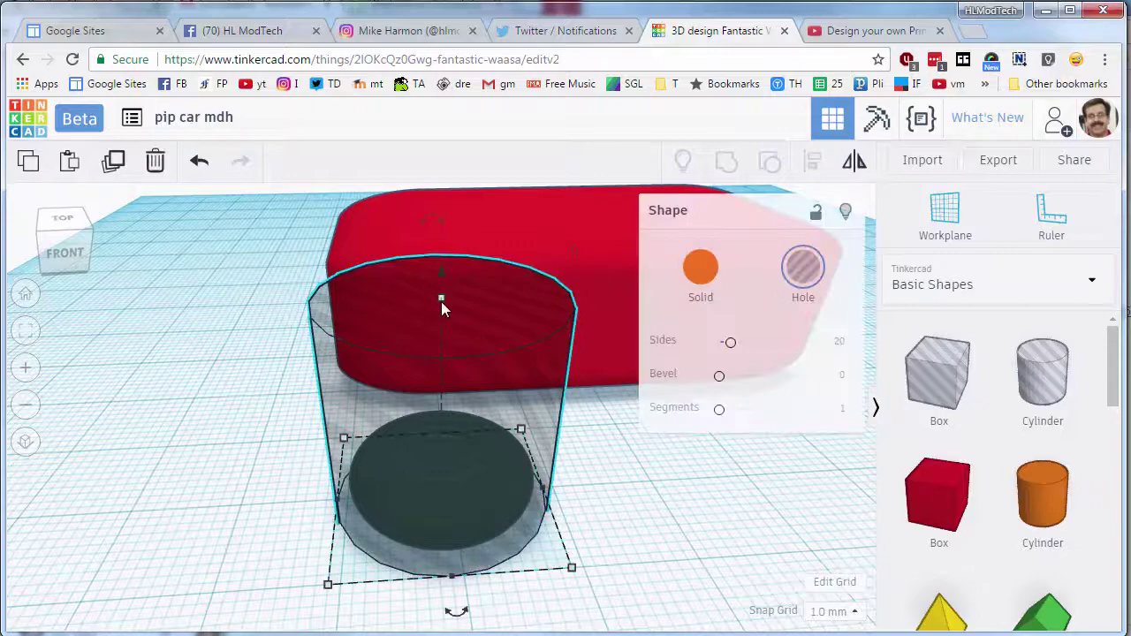
left_click(536, 411)
type("10")
key("Return")
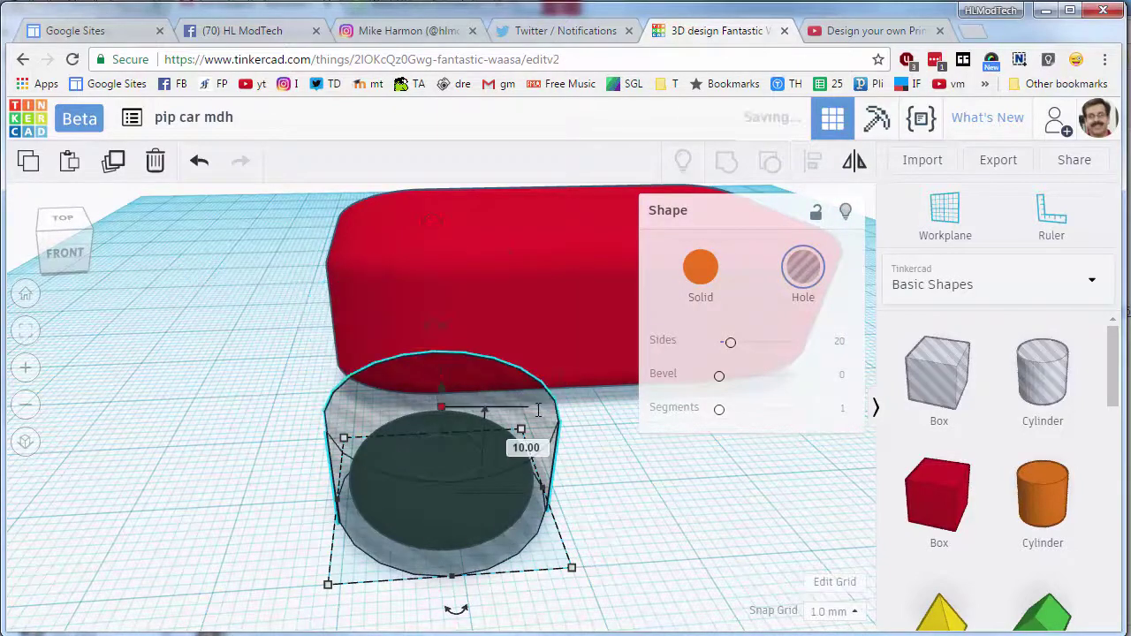
right_click_drag(429, 439, 396, 387)
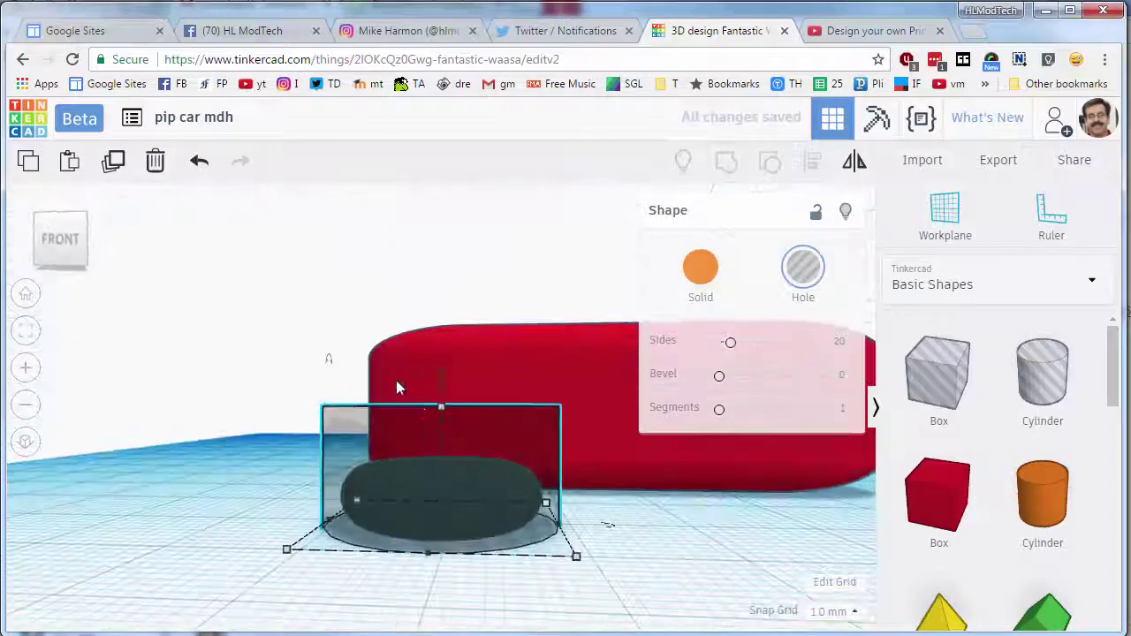
Reduce the hole cylinder's height further to 7 mm
mouse_move(443, 405)
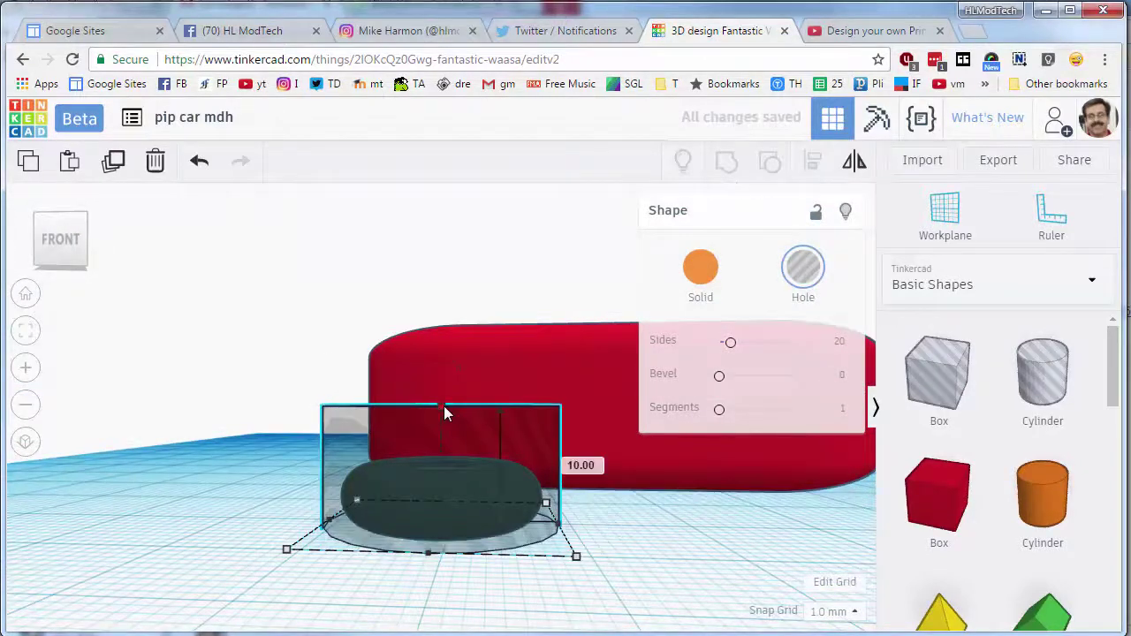
left_click(583, 465)
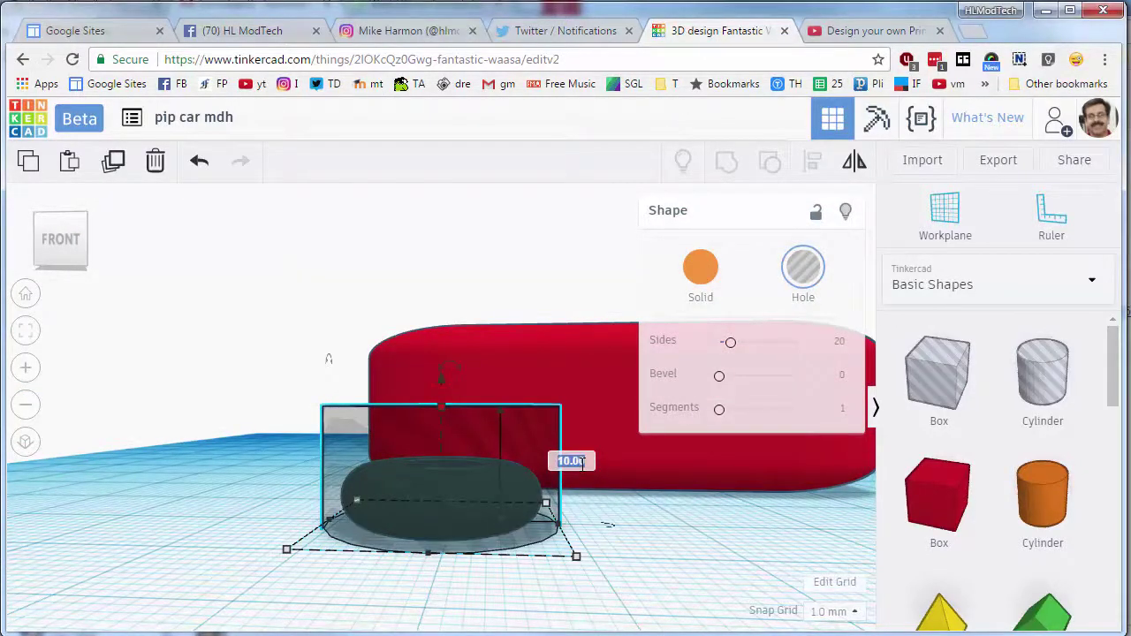
key("Return")
right_click_drag(442, 527, 429, 497)
scroll(428, 502, "up", 5)
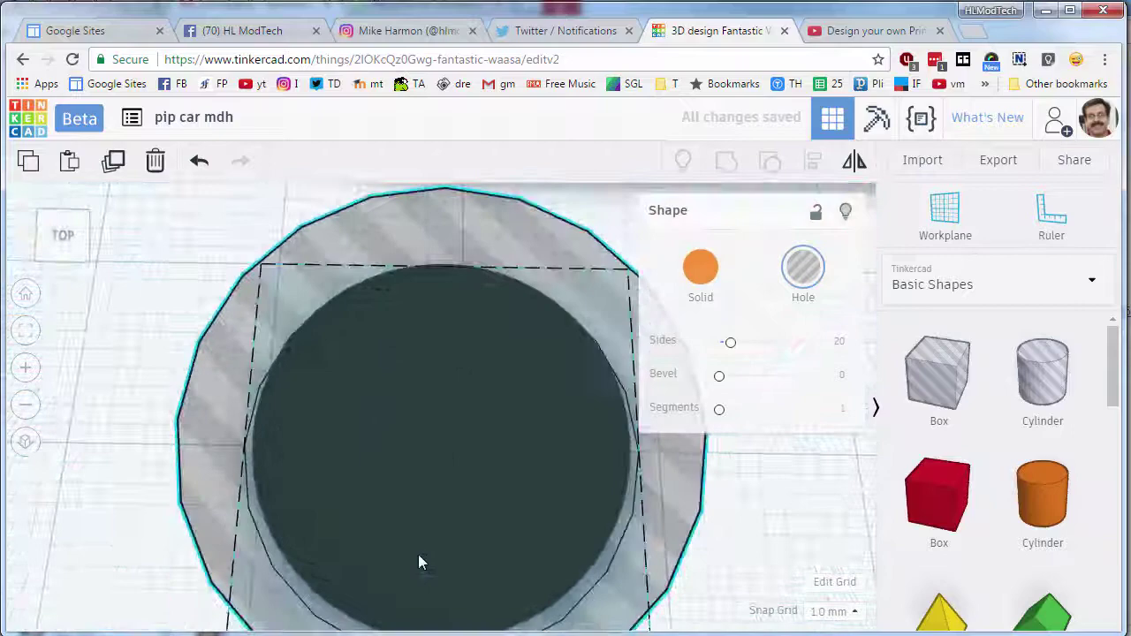
scroll(420, 560, "down", 3)
right_click_drag(432, 515, 375, 513)
scroll(375, 505, "down", 3)
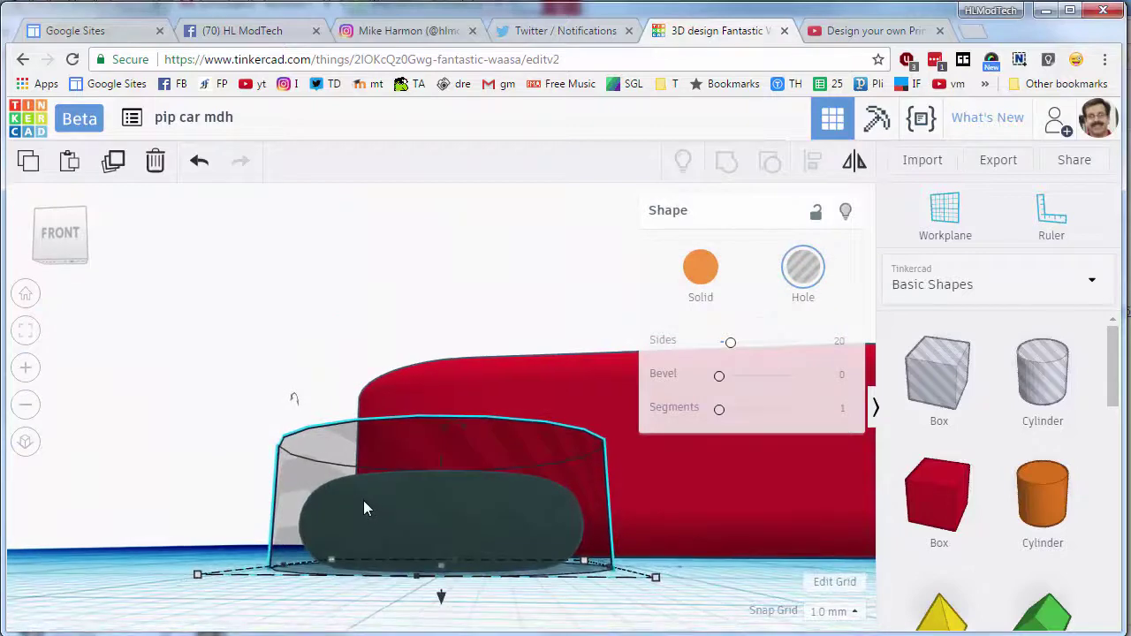
right_click_drag(368, 473, 387, 543)
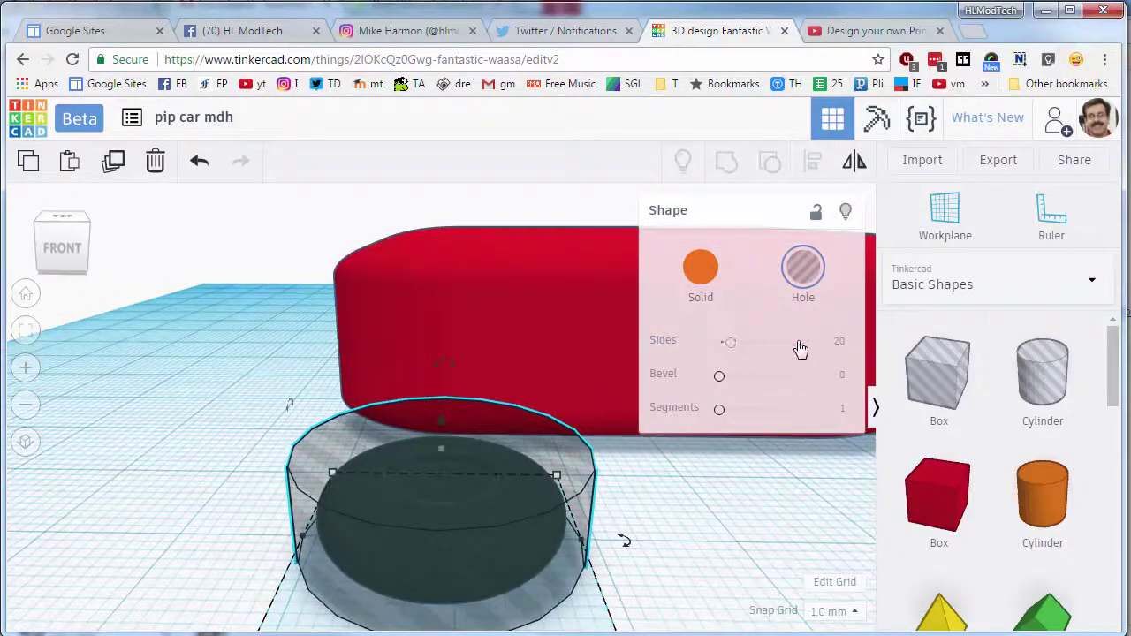
Set the hole cylinder to 60 sides
left_click(840, 342)
type("60")
key("Return")
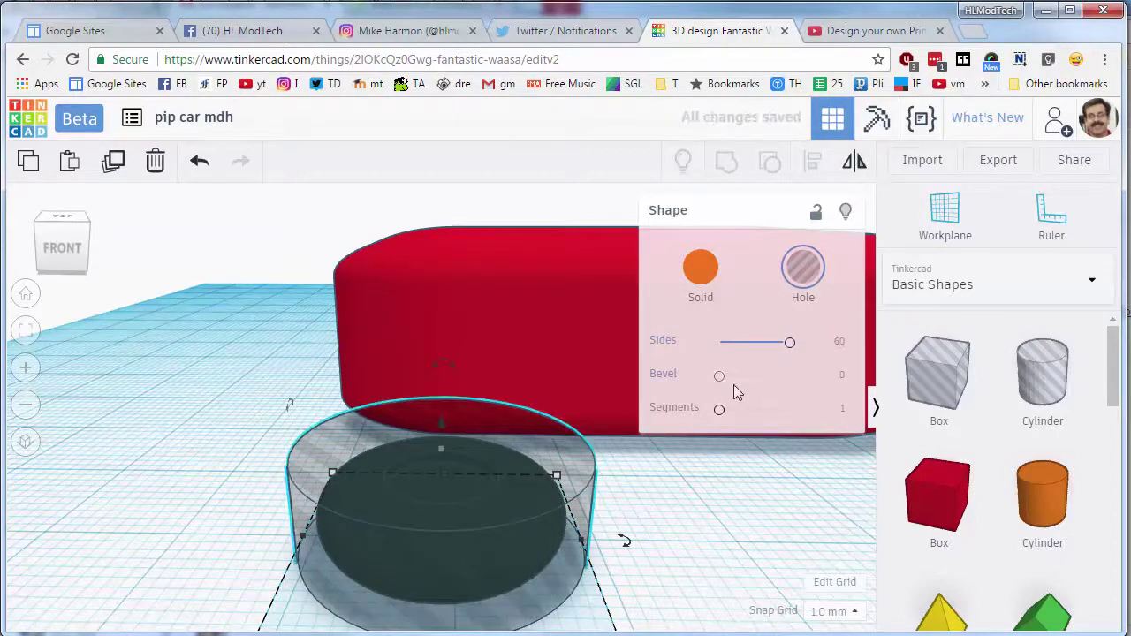
Bevel the hole cylinder's edges at 2.5 with 2 bevel segments
left_click_drag(727, 382, 841, 378)
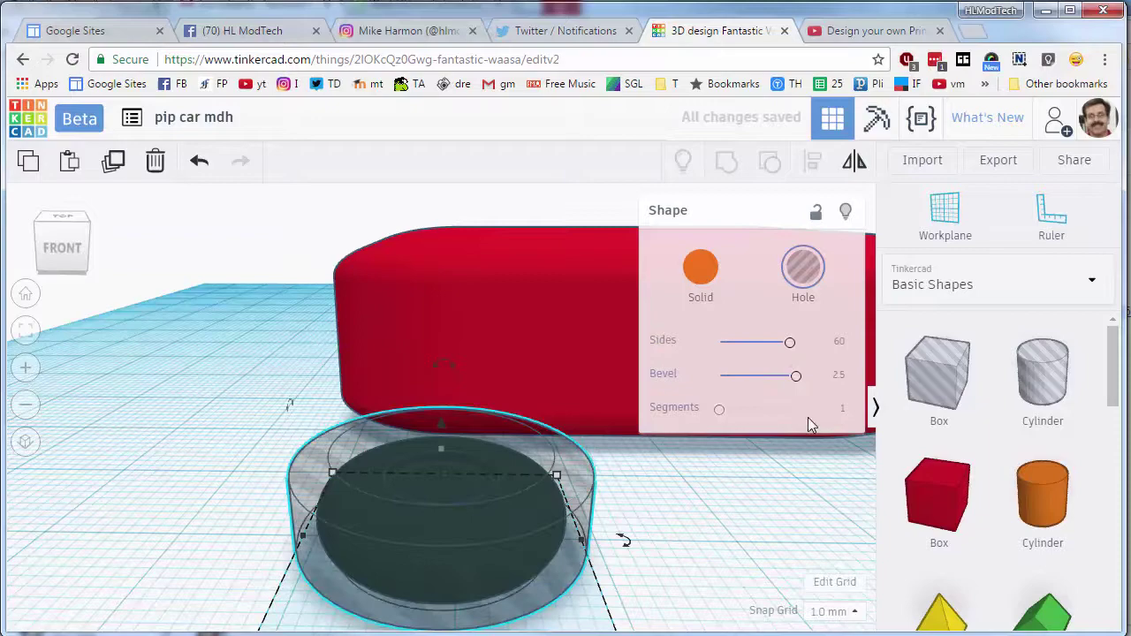
right_click_drag(759, 501, 732, 473)
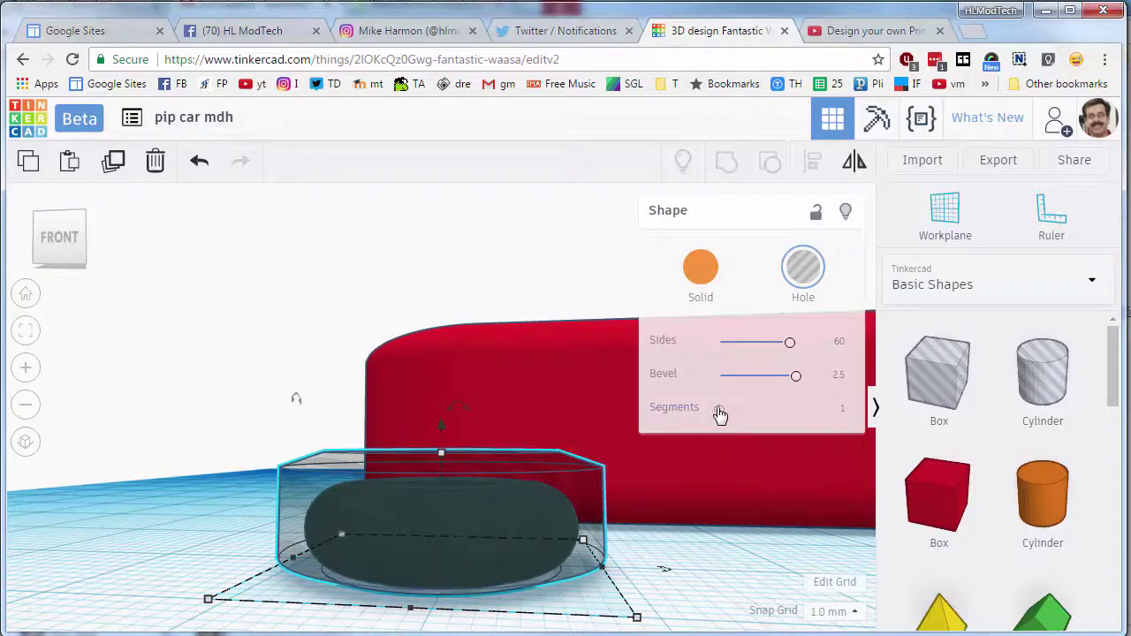
left_click_drag(720, 415, 733, 416)
left_click_drag(737, 514, 731, 521)
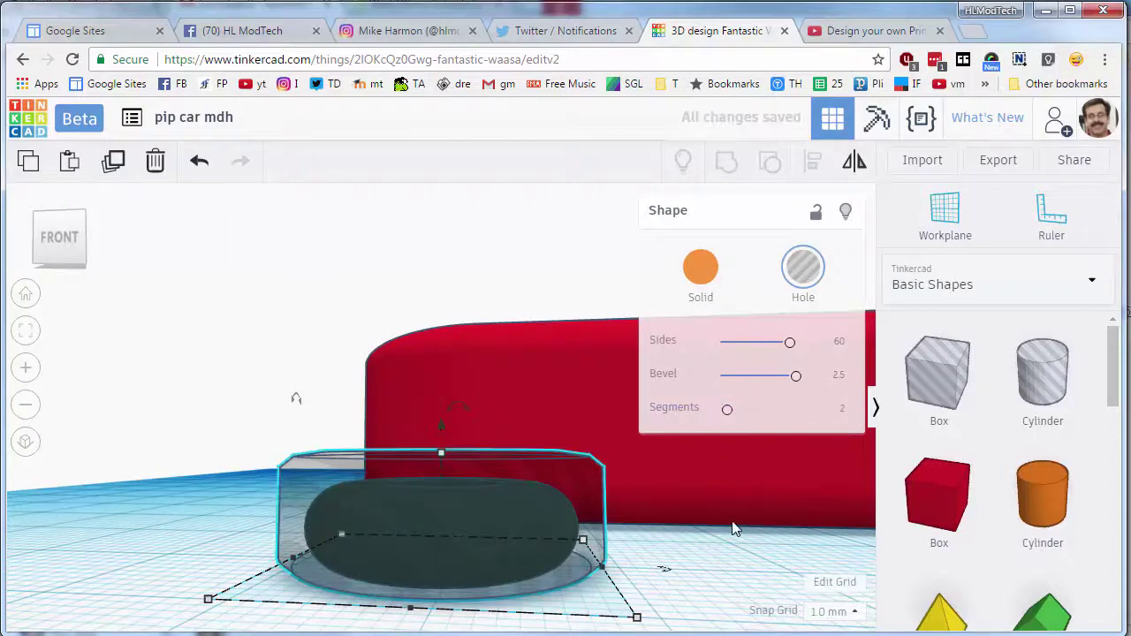
scroll(731, 523, "up", 3)
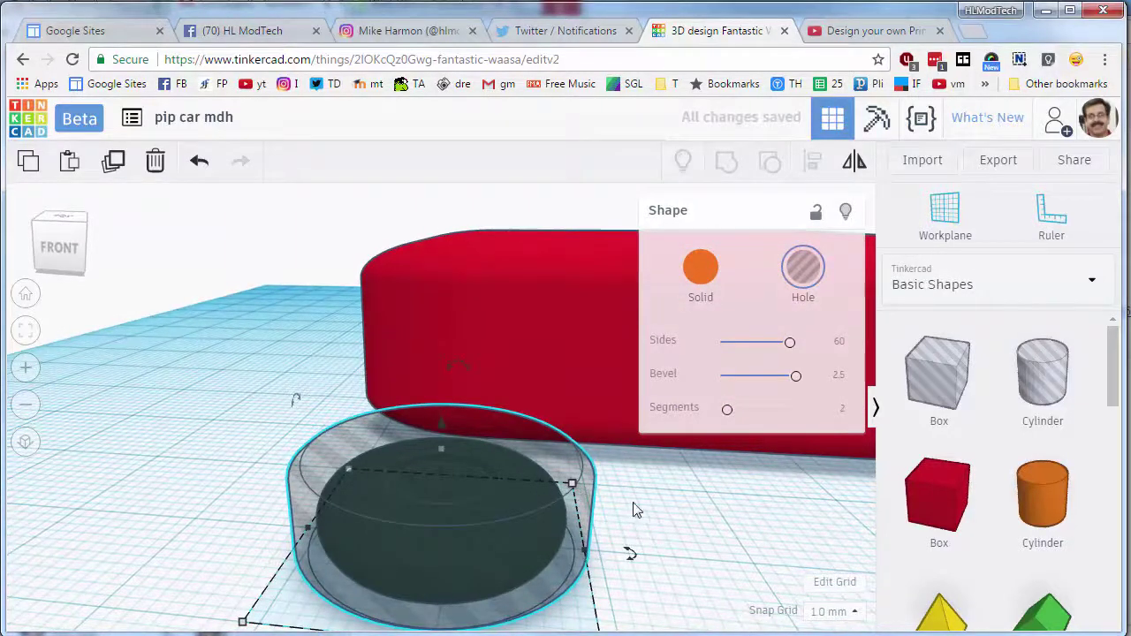
Rotate the hole cylinder -90° so it stands upright
right_click_drag(692, 533, 473, 474)
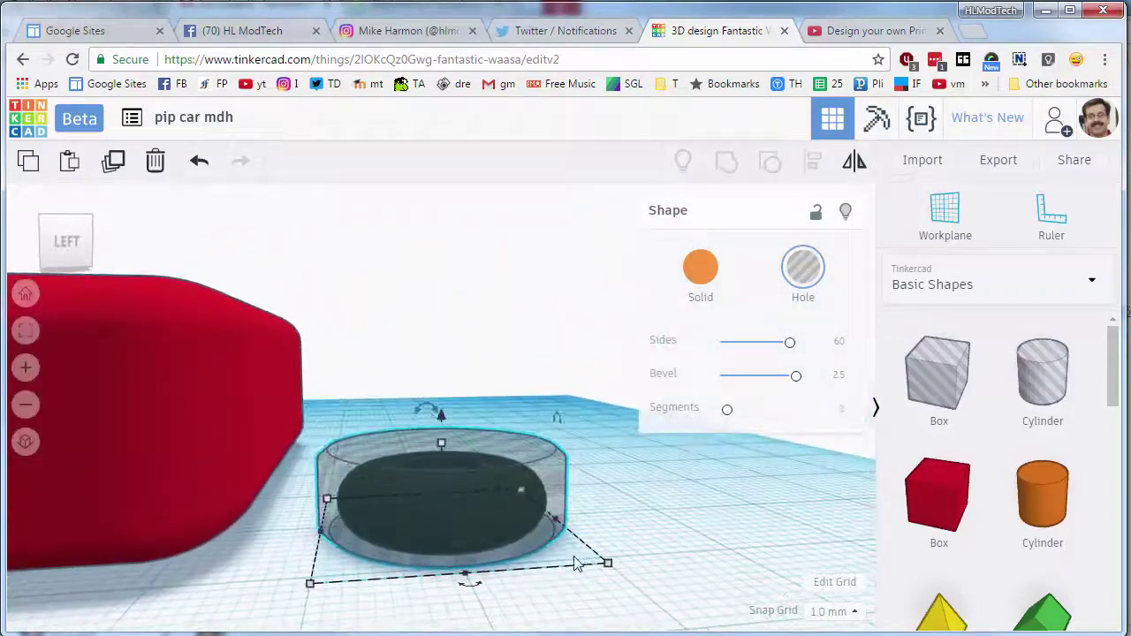
left_click(558, 496)
left_click(555, 497)
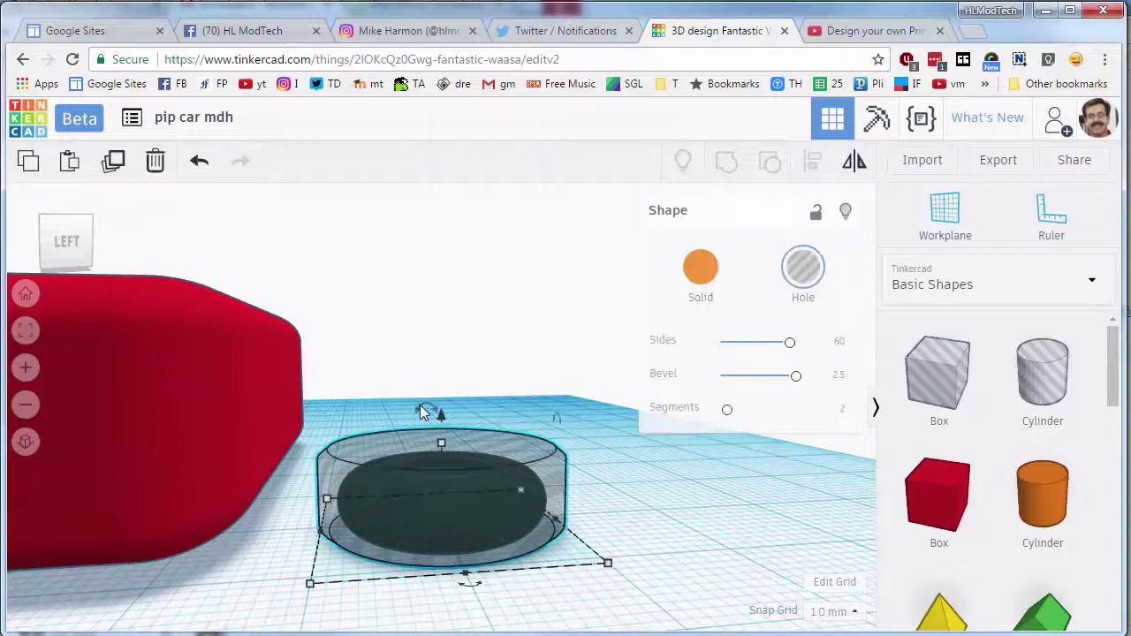
left_click_drag(426, 411, 427, 412)
left_click_drag(497, 421, 538, 458)
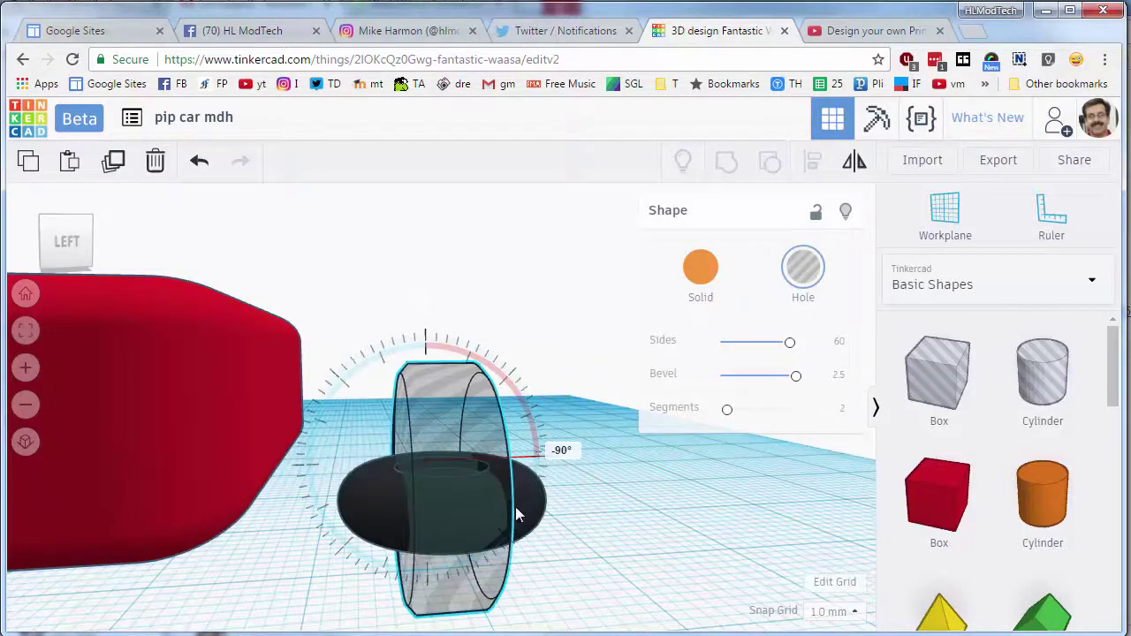
left_click_drag(518, 515, 513, 552)
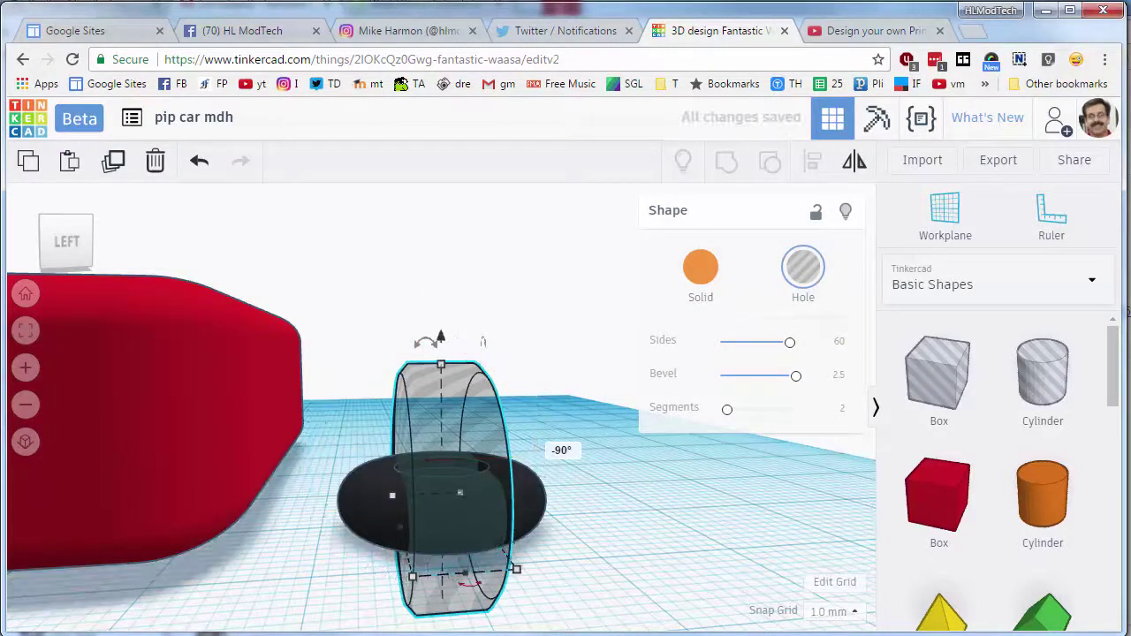
Nudge the upright hole cylinder left into the front end of the red car body
left_click(613, 575)
right_click_drag(613, 576, 416, 594)
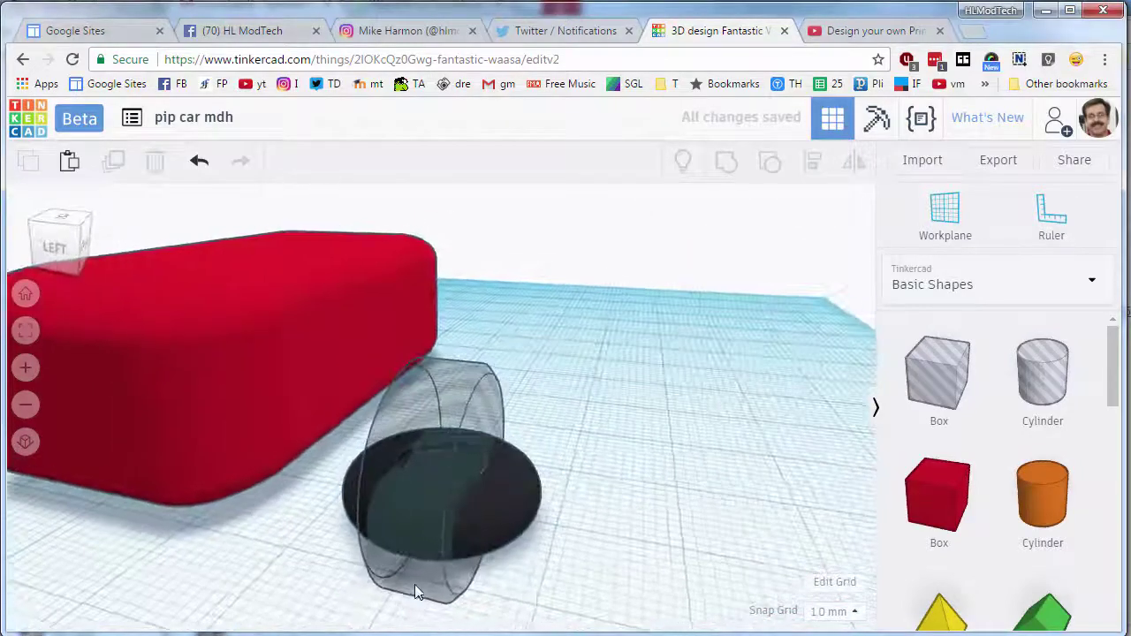
left_click(397, 547)
key("Left")
key("Left")
key("Left")
key("Left")
key("Left")
key("Left")
key("Left")
key("Left")
key("Left")
key("Left")
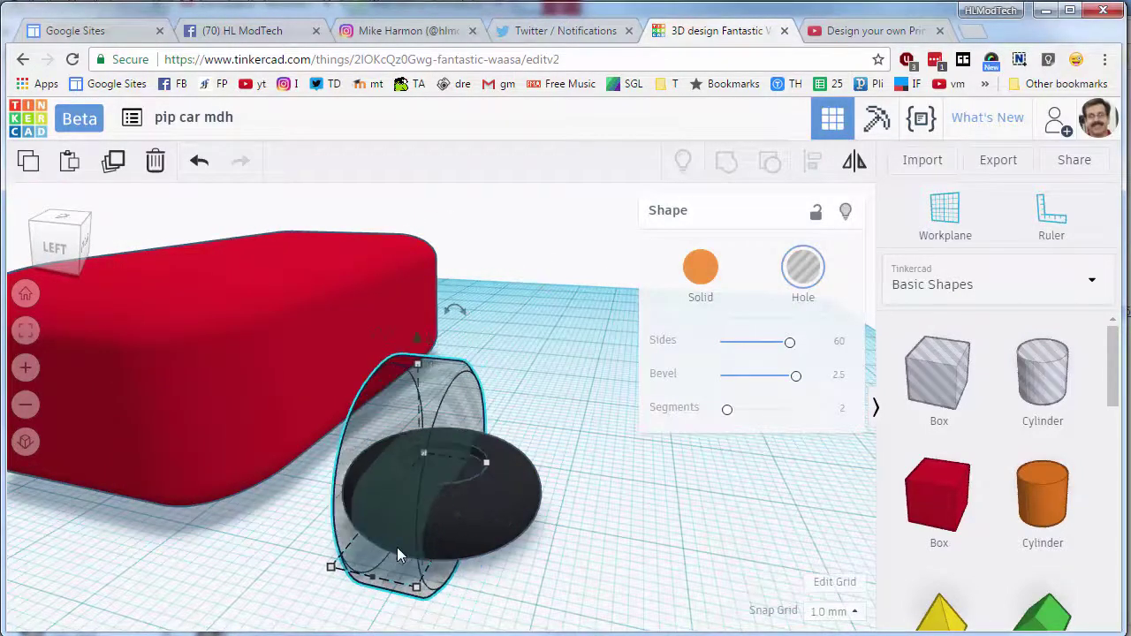
key("Left")
key("Left")
key("Left")
key("Left")
key("Left")
key("Left")
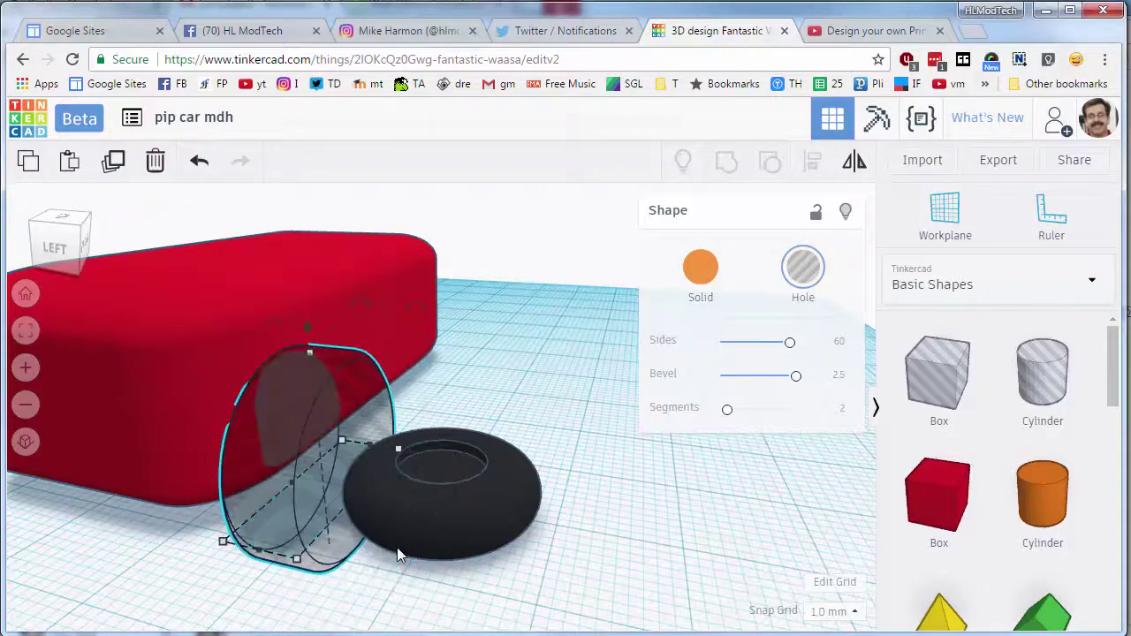
right_click_drag(672, 521, 452, 509)
Hide the black tire
left_click(526, 497, "shift")
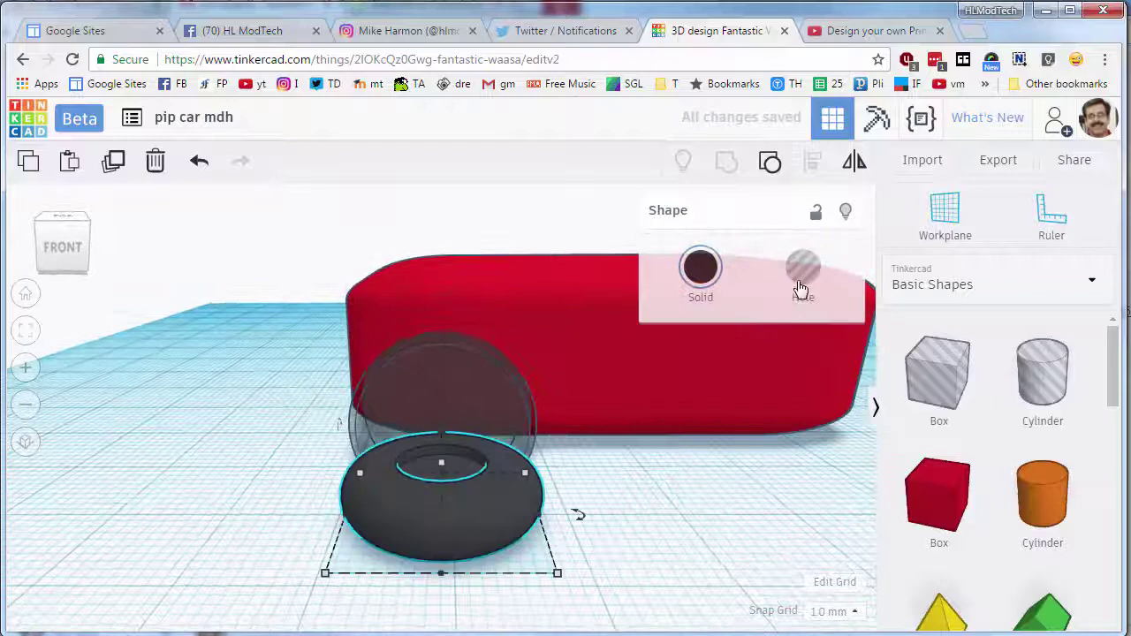
left_click(846, 211)
right_click_drag(665, 489, 558, 572)
scroll(558, 571, "up", 3)
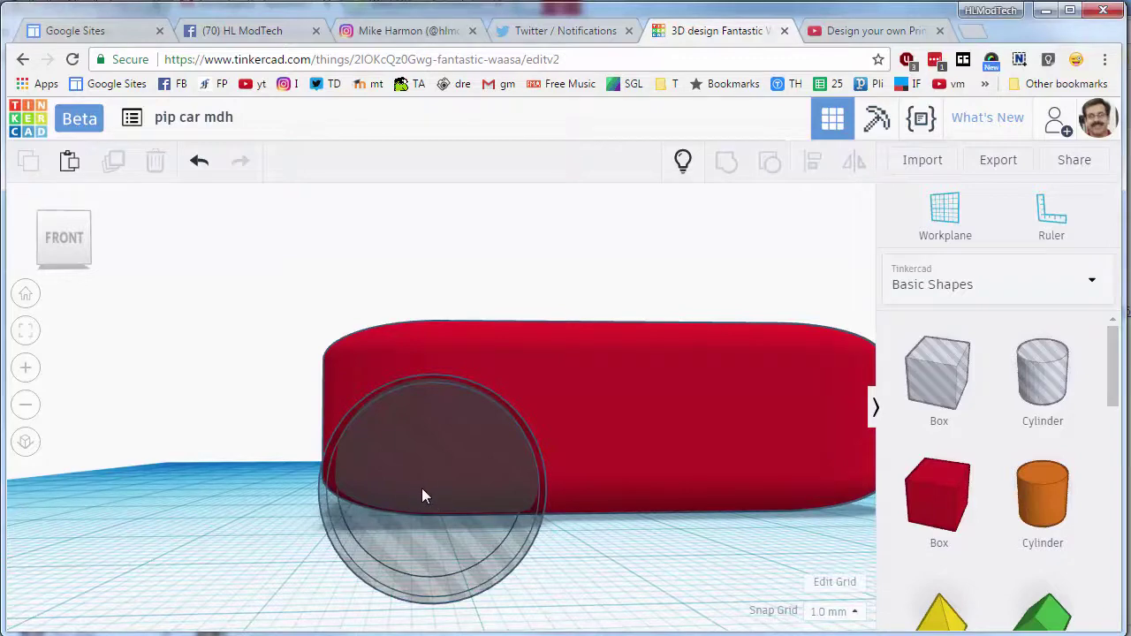
right_click_drag(606, 522, 425, 587)
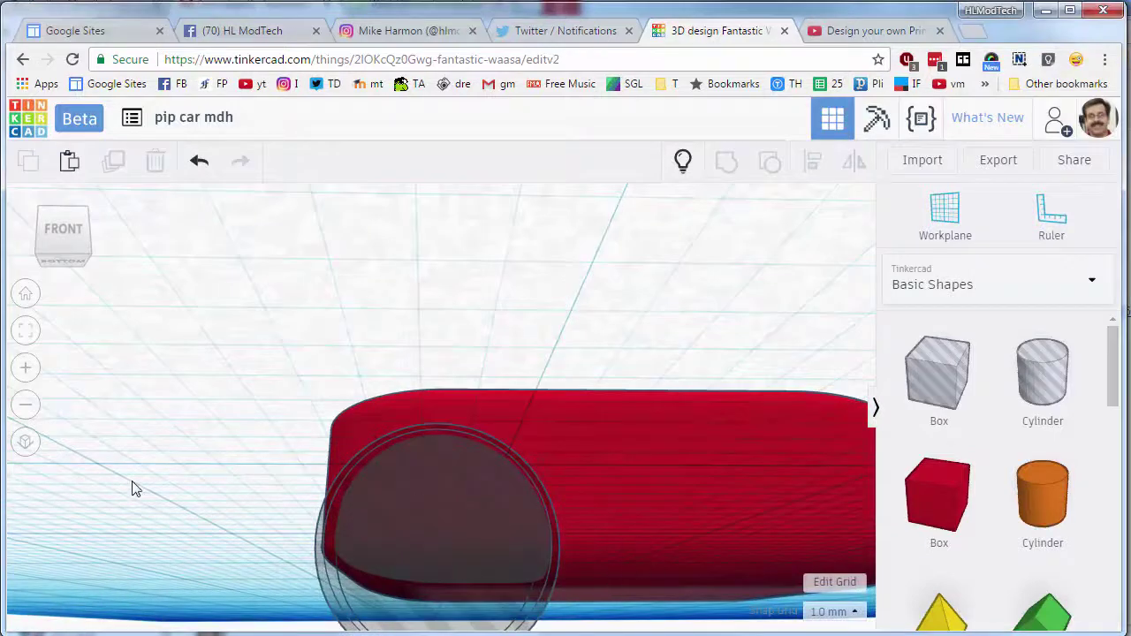
right_click_drag(170, 483, 196, 524)
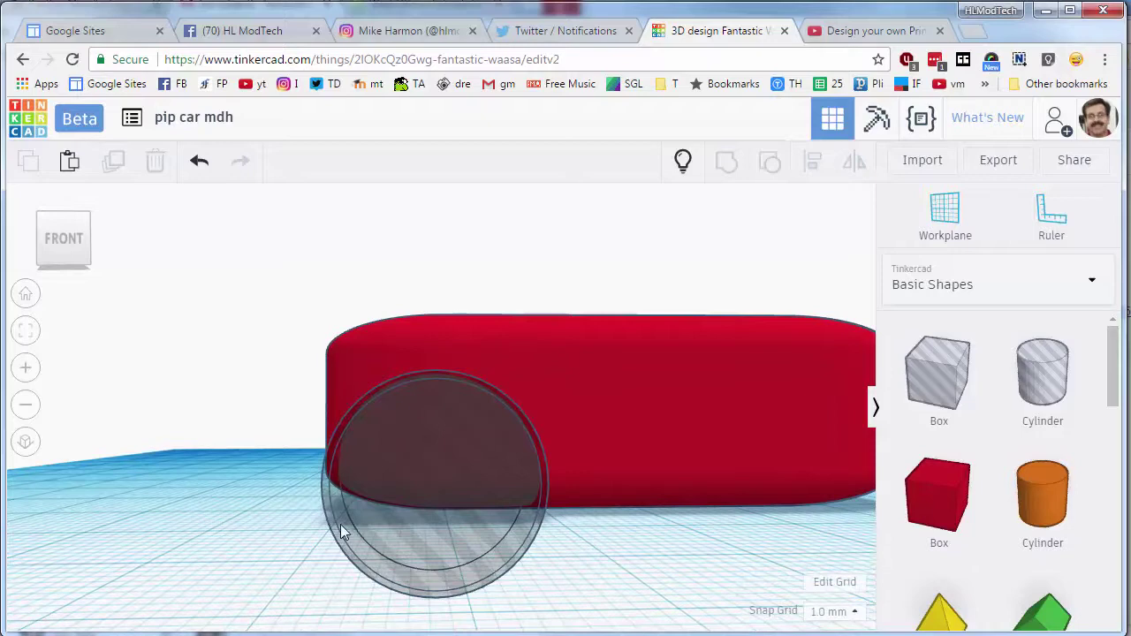
right_click_drag(340, 530, 281, 524)
Nudge the wheel hole right and set its elevation to -1.50 mm
left_click(277, 525)
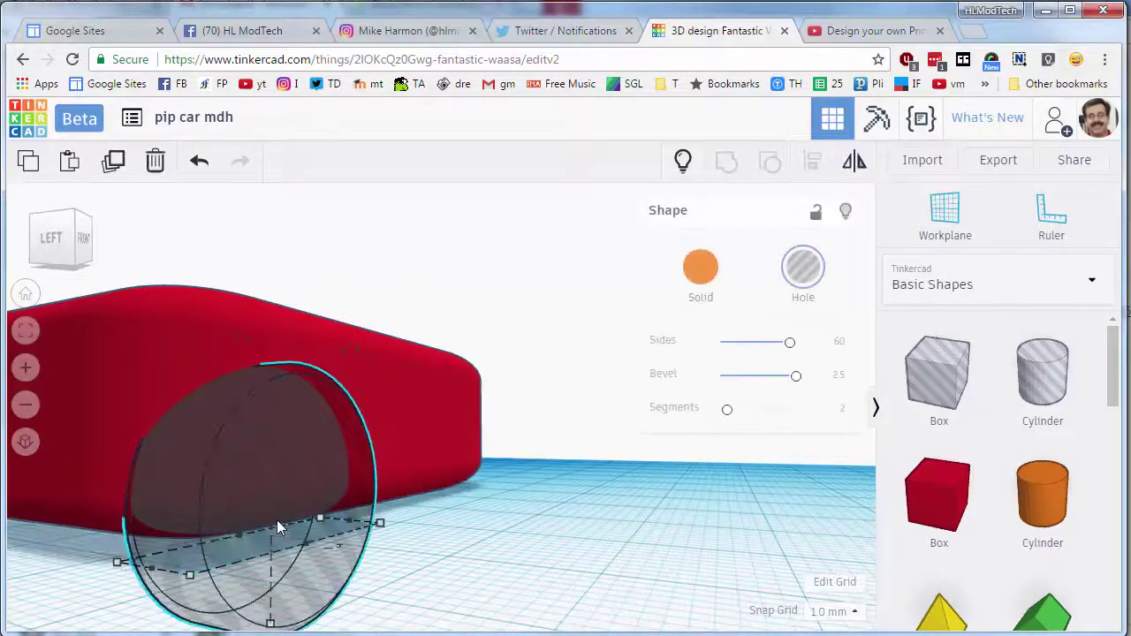
key("Right")
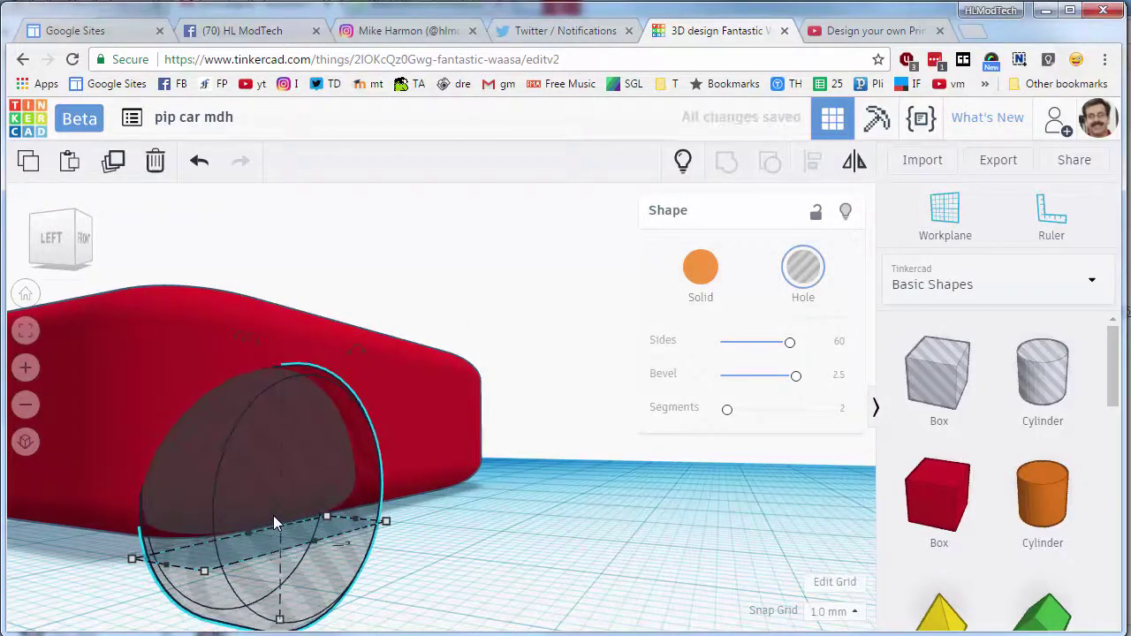
right_click_drag(752, 537, 479, 527)
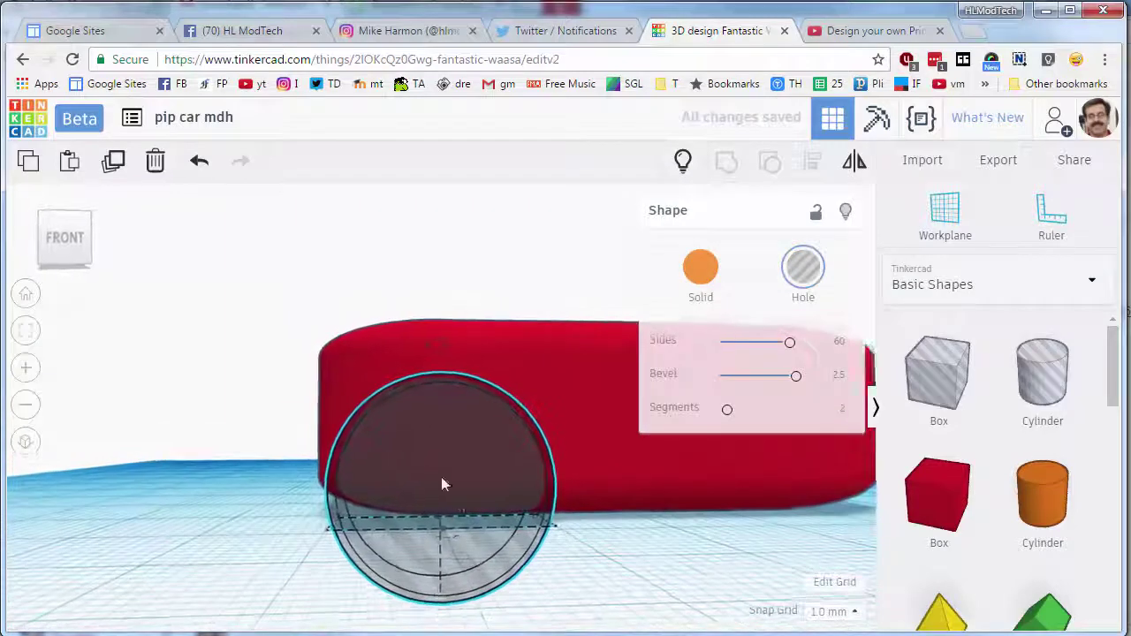
left_click_drag(437, 625, 438, 635)
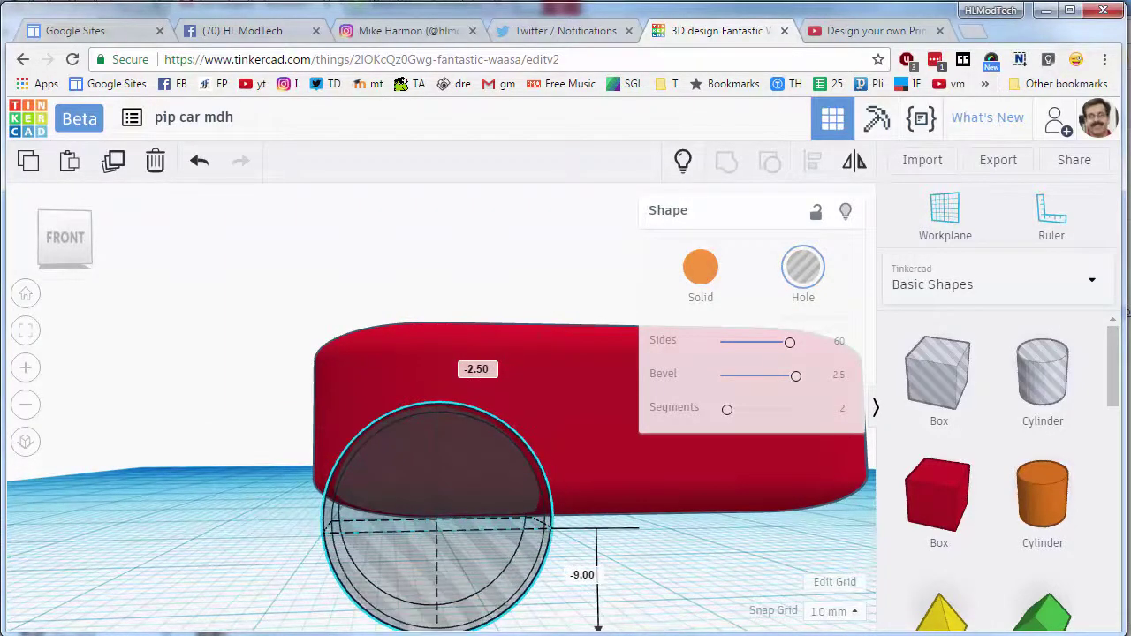
key("ctrl+Up")
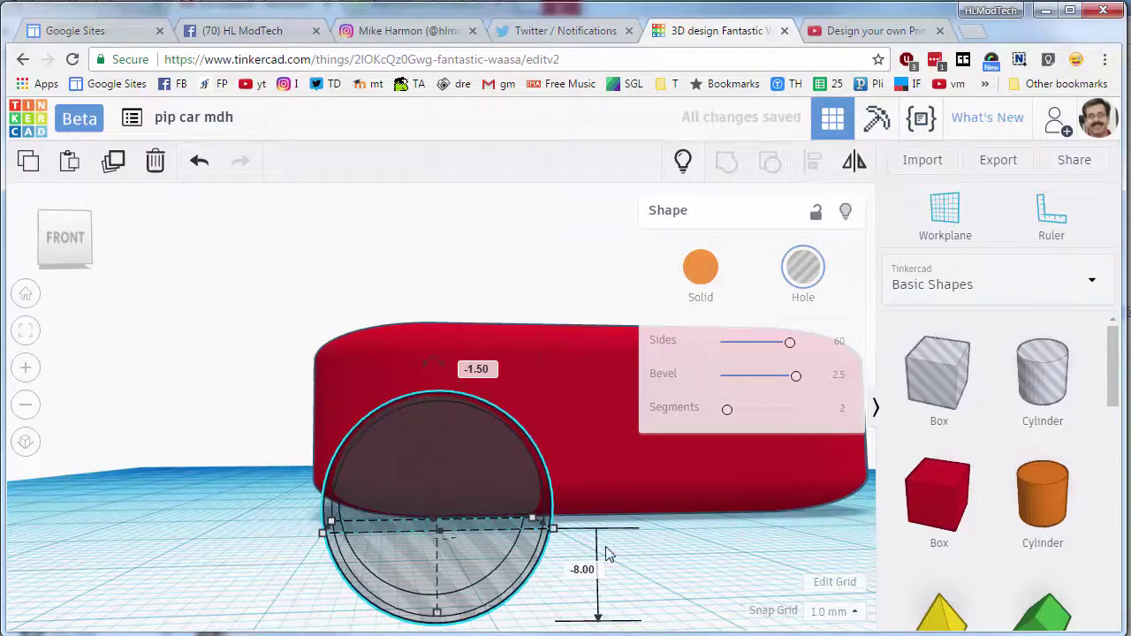
Nudge the wheel hole left into the body's lower front corner and frame the car body
right_click_drag(653, 554, 383, 563)
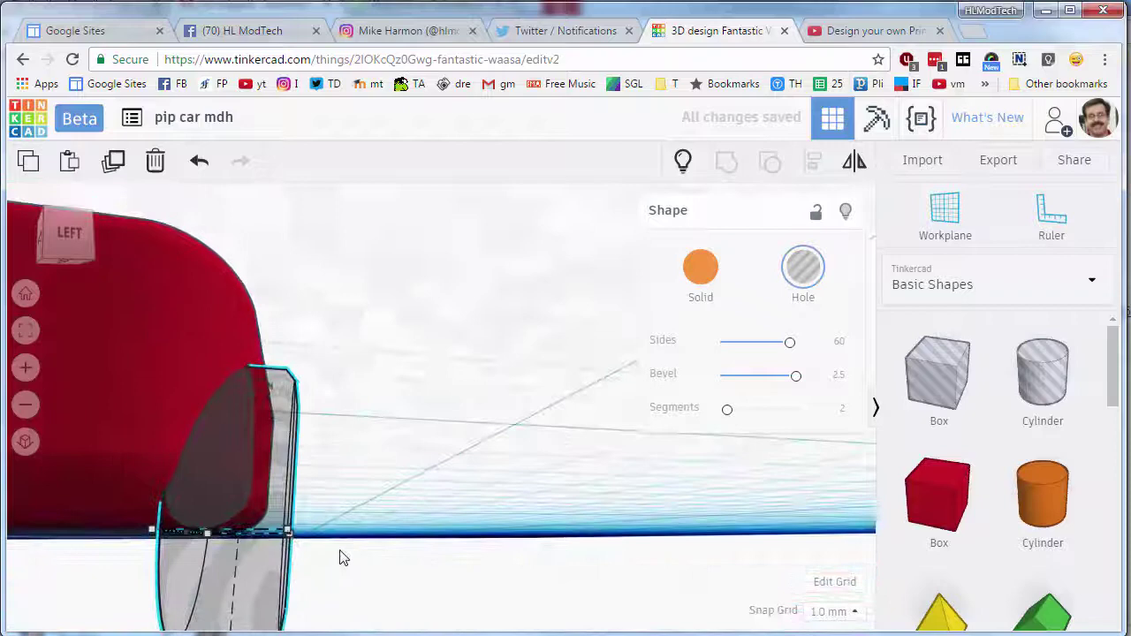
key("Left")
key("Left")
key("Left")
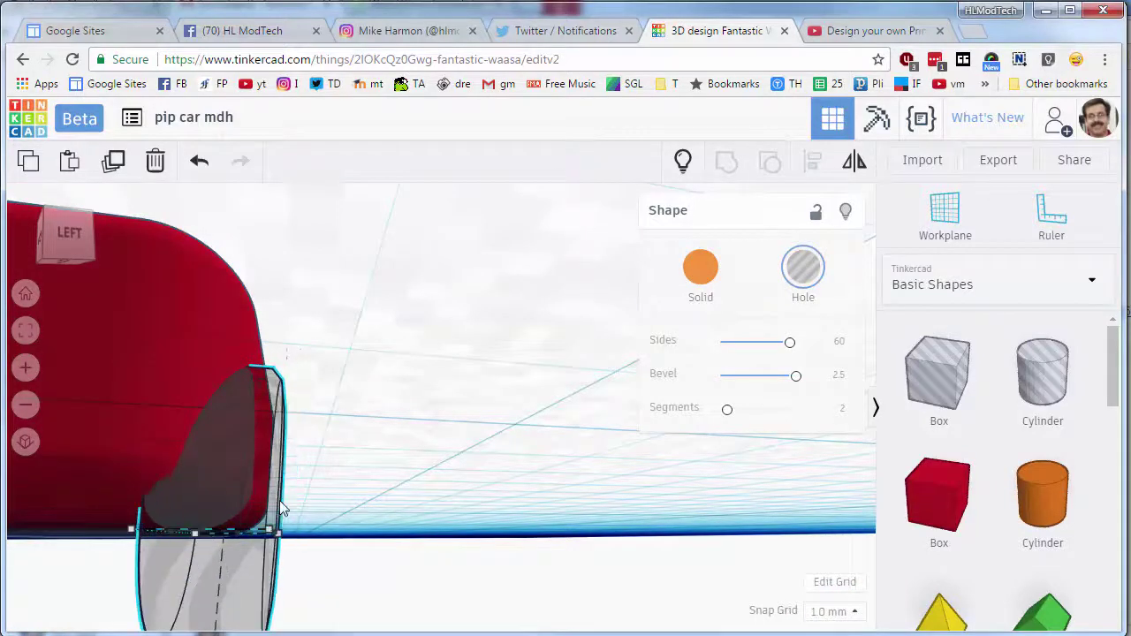
key("Left")
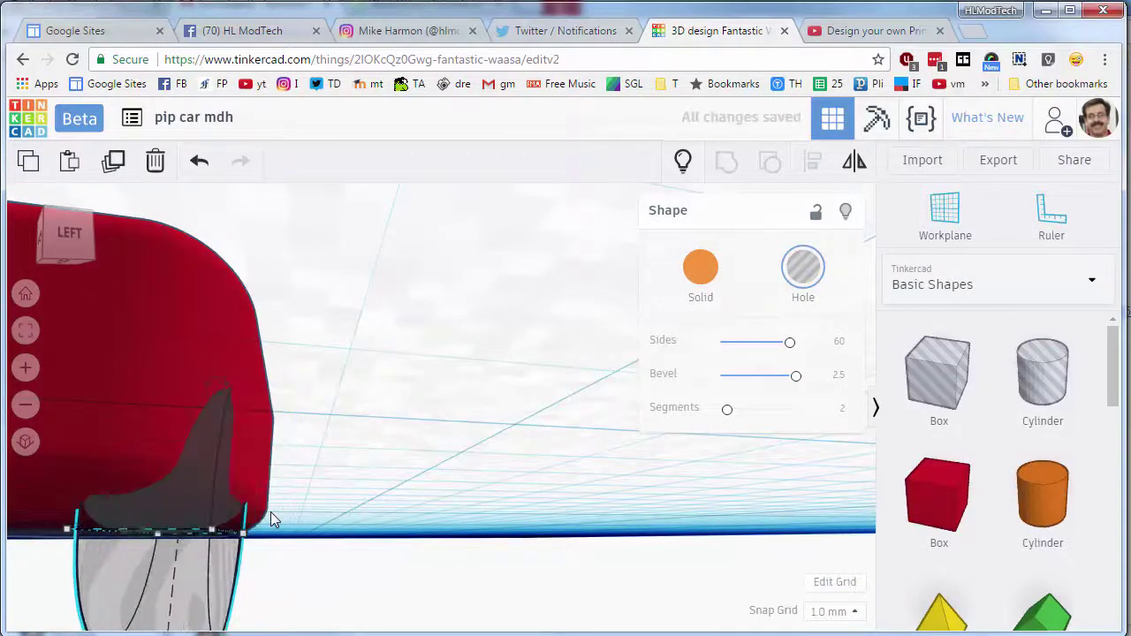
key("Left")
mouse_move(316, 525)
right_mouse_down()
mouse_move(518, 542)
mouse_move(331, 565)
mouse_move(327, 542)
right_mouse_up()
scroll(328, 539, "down", 4)
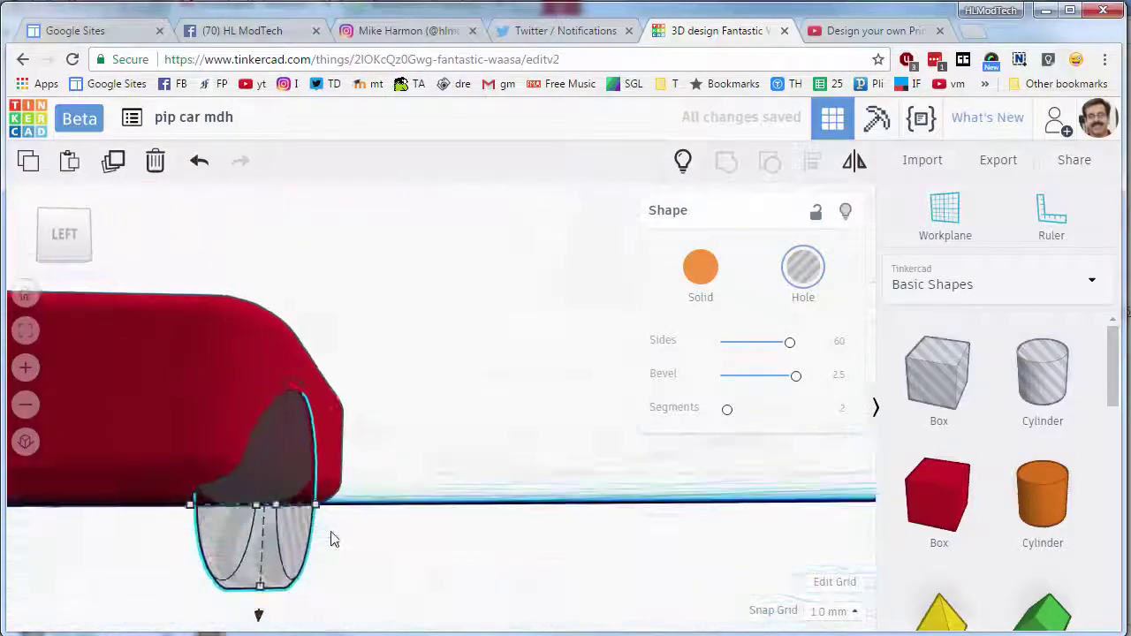
right_click_drag(258, 541, 158, 418)
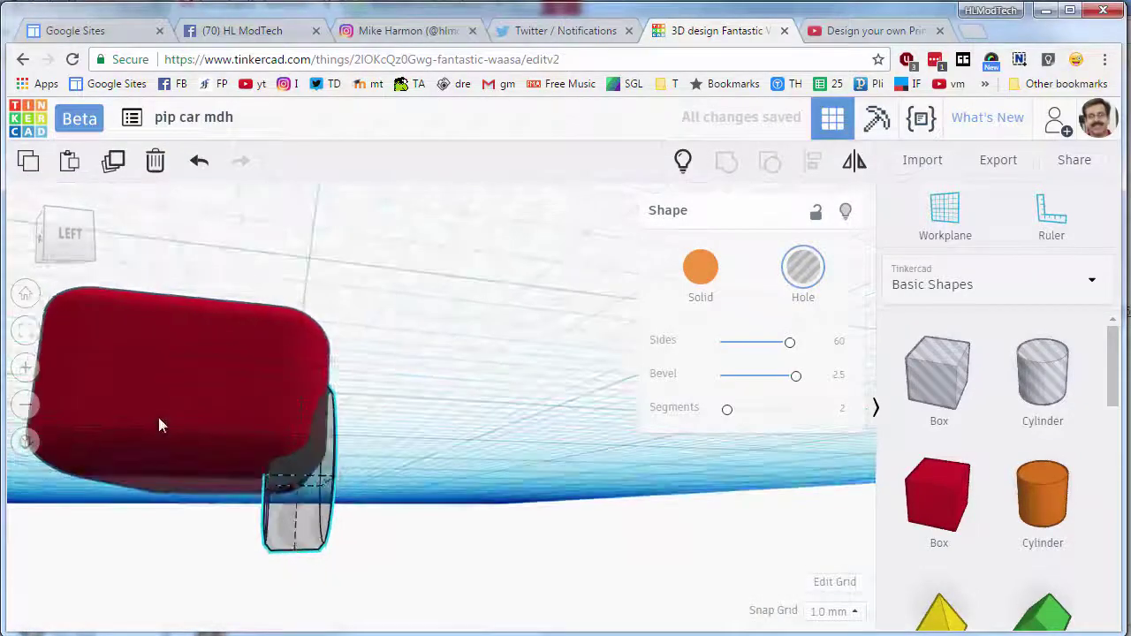
left_click(70, 283)
left_click(25, 333)
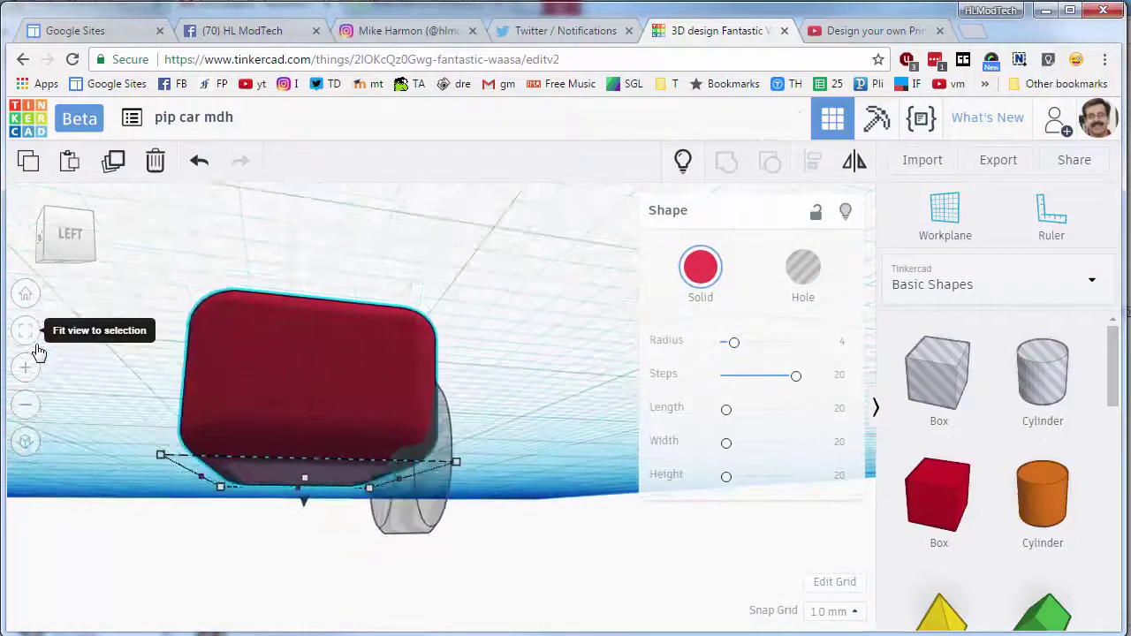
left_click(583, 497)
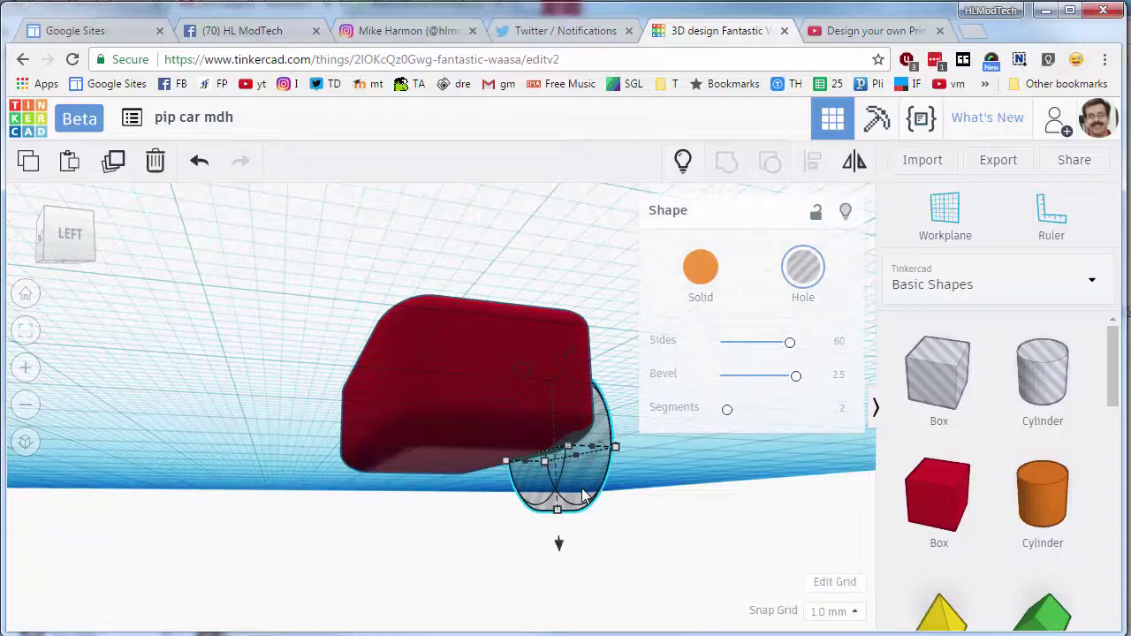
key("ctrl+d")
key("Left")
key("Left")
key("Left")
key("Left")
key("Left")
key("Left")
key("Left")
key("Left")
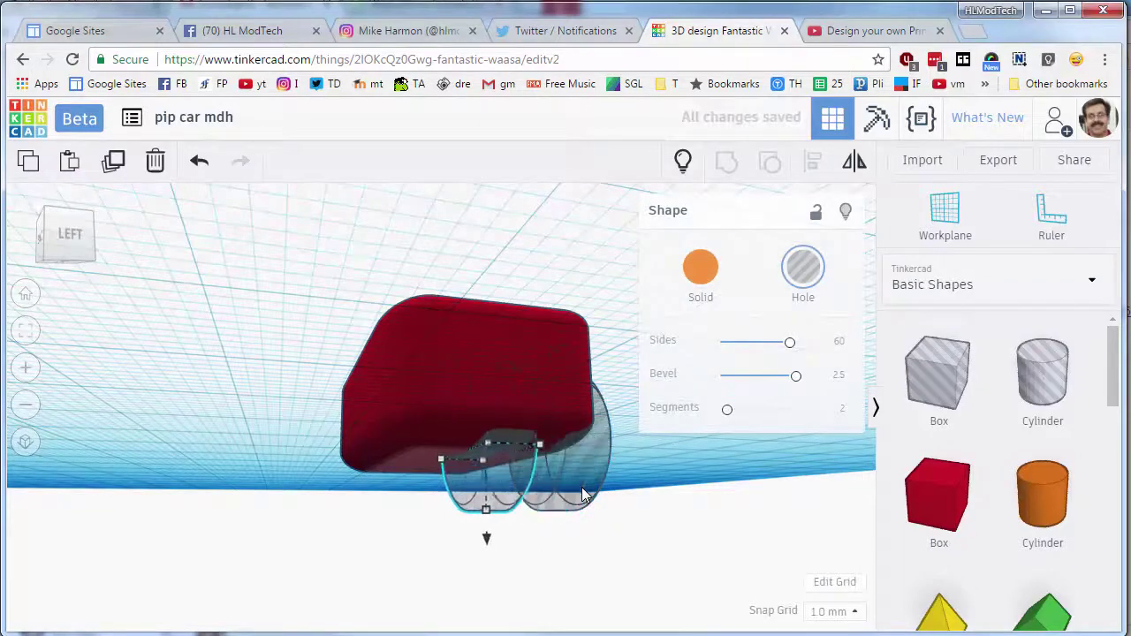
key("Left")
key("Left")
key("Left")
key("Left")
key("Left")
key("Left")
key("Left")
key("Left")
key("Left")
key("Left")
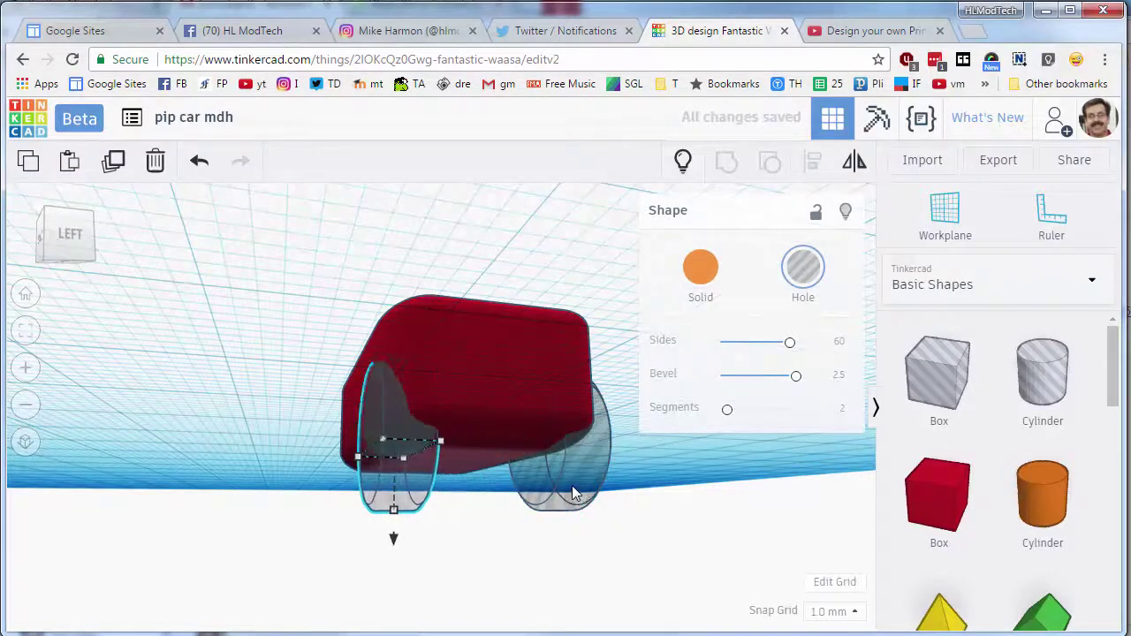
key("Right")
key("Left")
left_click(836, 612)
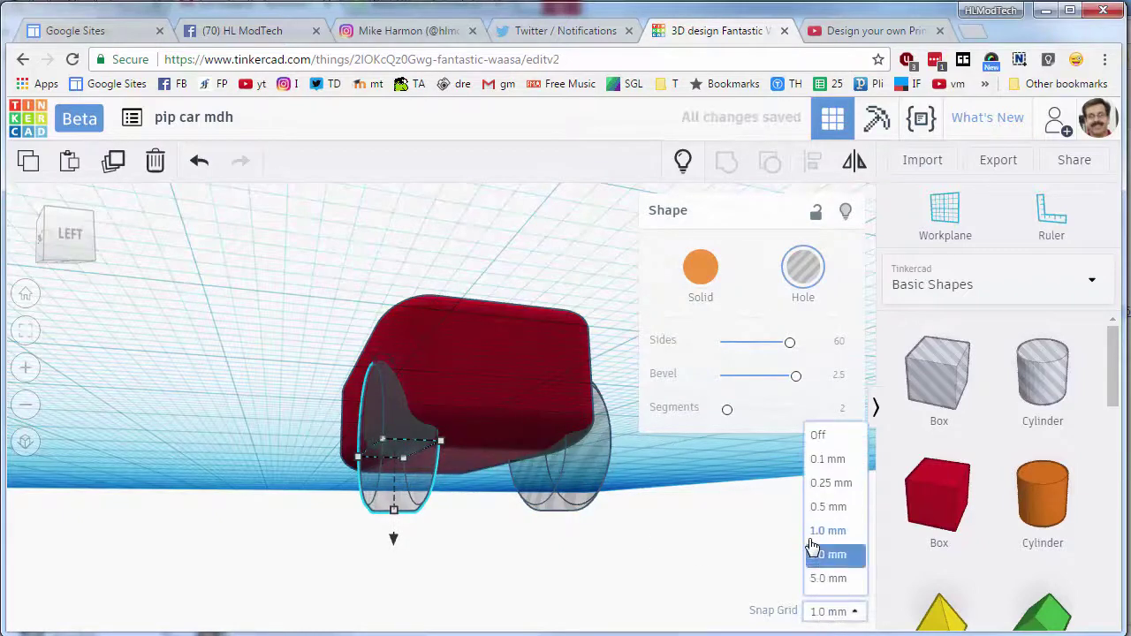
left_click(826, 505)
key("Right")
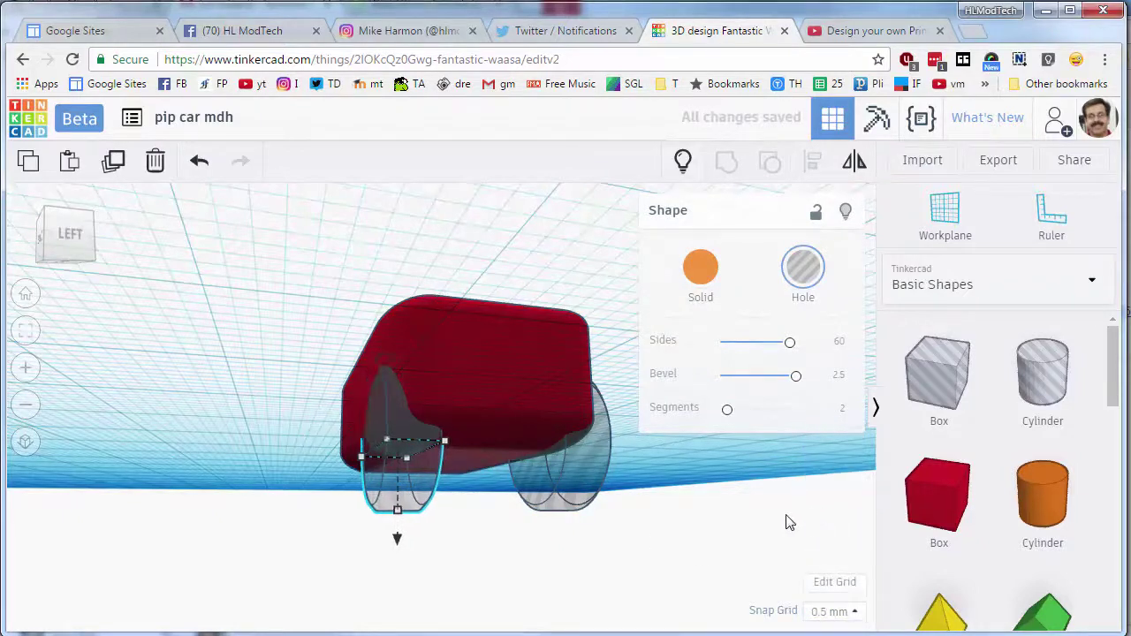
key("Left")
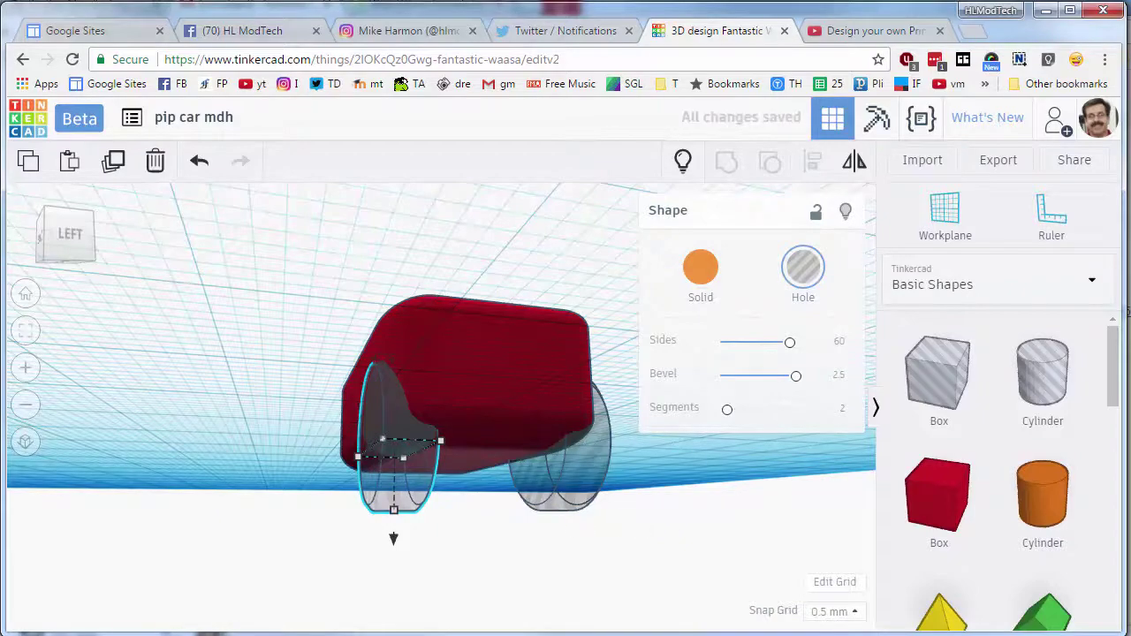
left_click(25, 331)
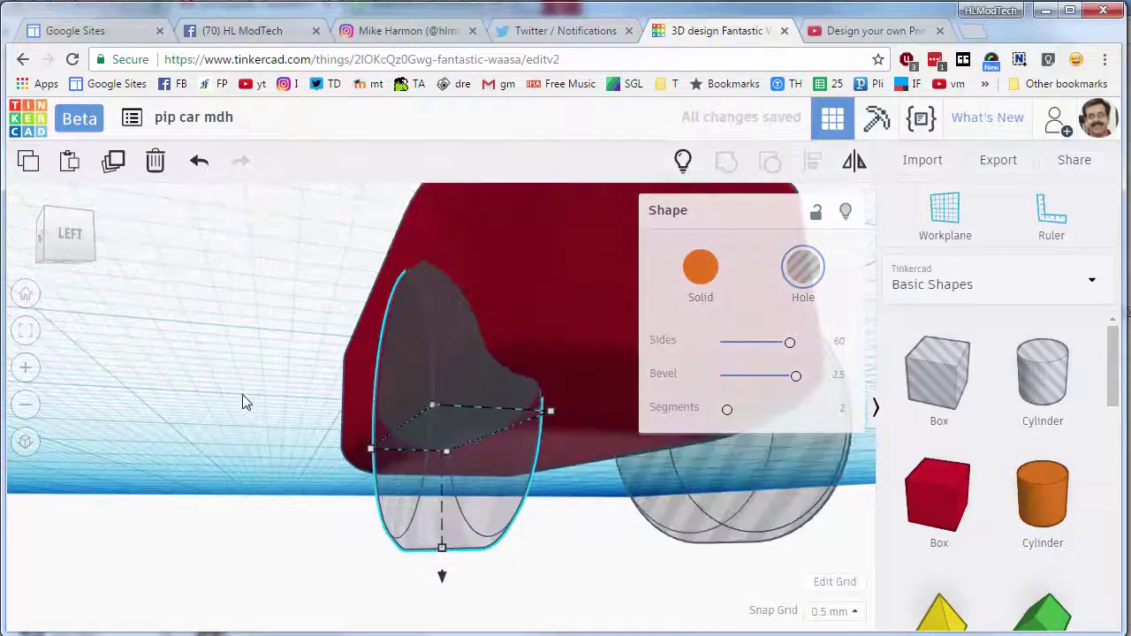
right_click_drag(245, 402, 190, 468)
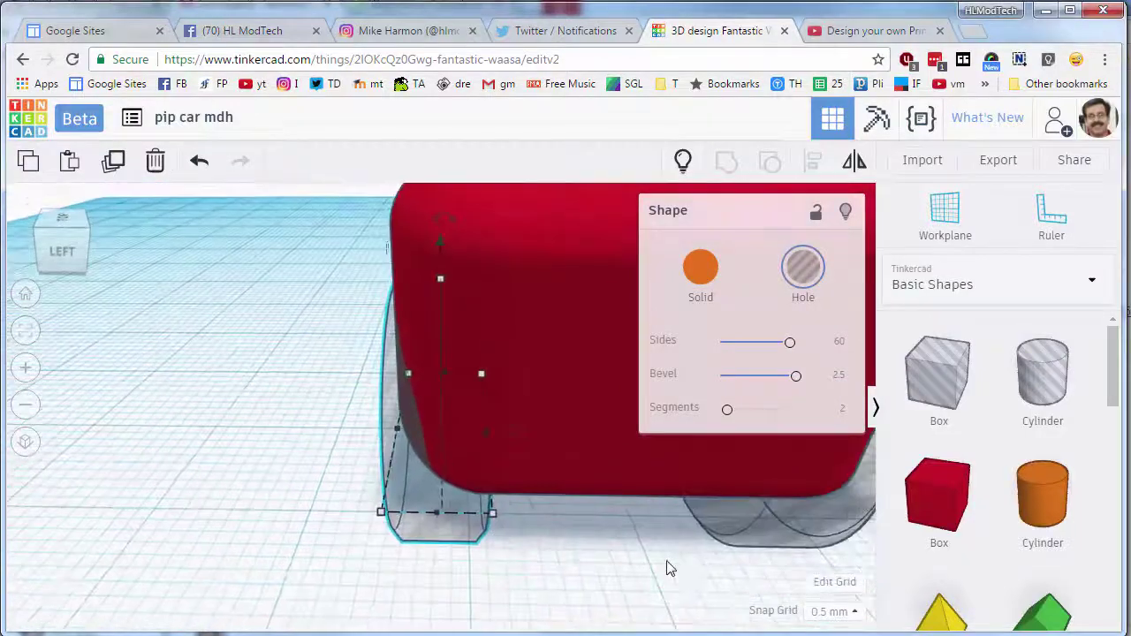
left_click(761, 546)
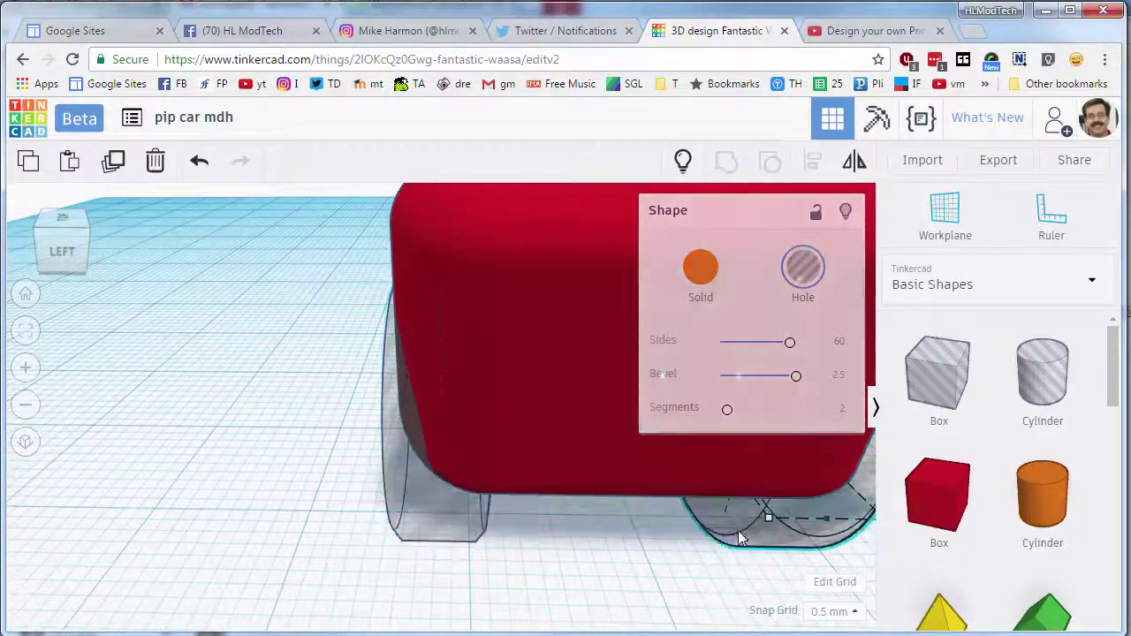
left_click(26, 331)
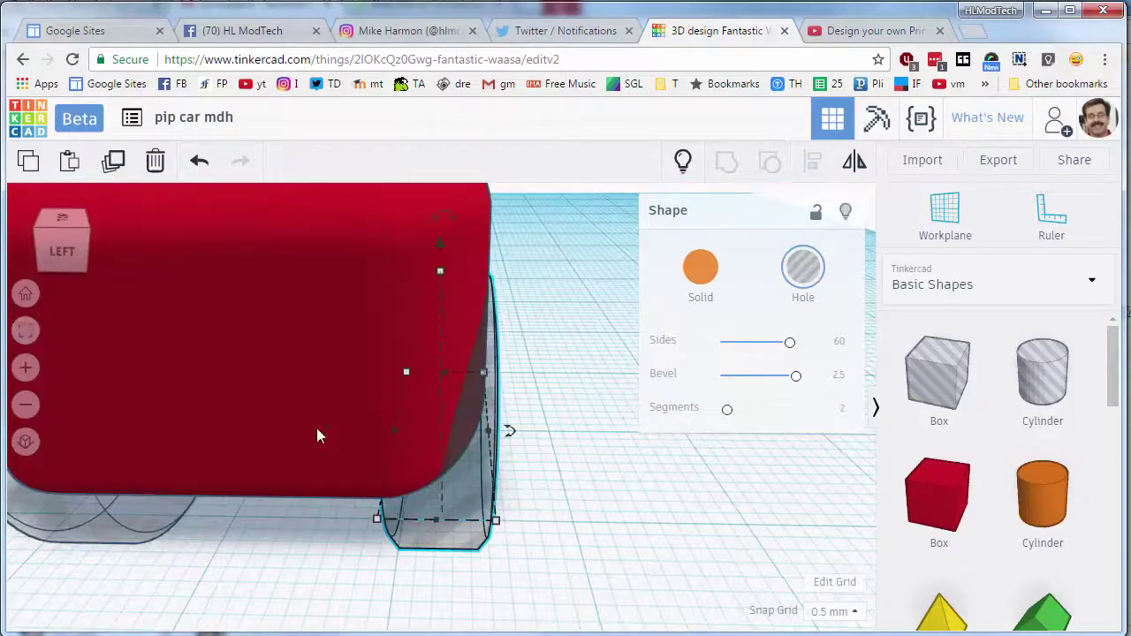
right_click_drag(556, 459, 506, 465)
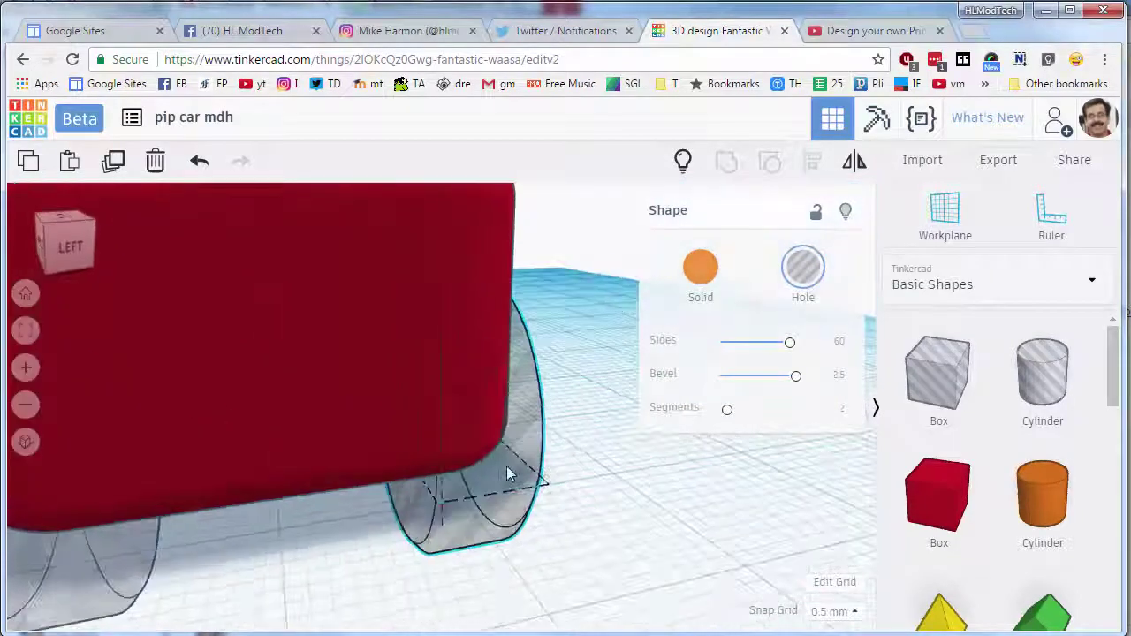
right_click_drag(260, 546, 219, 438)
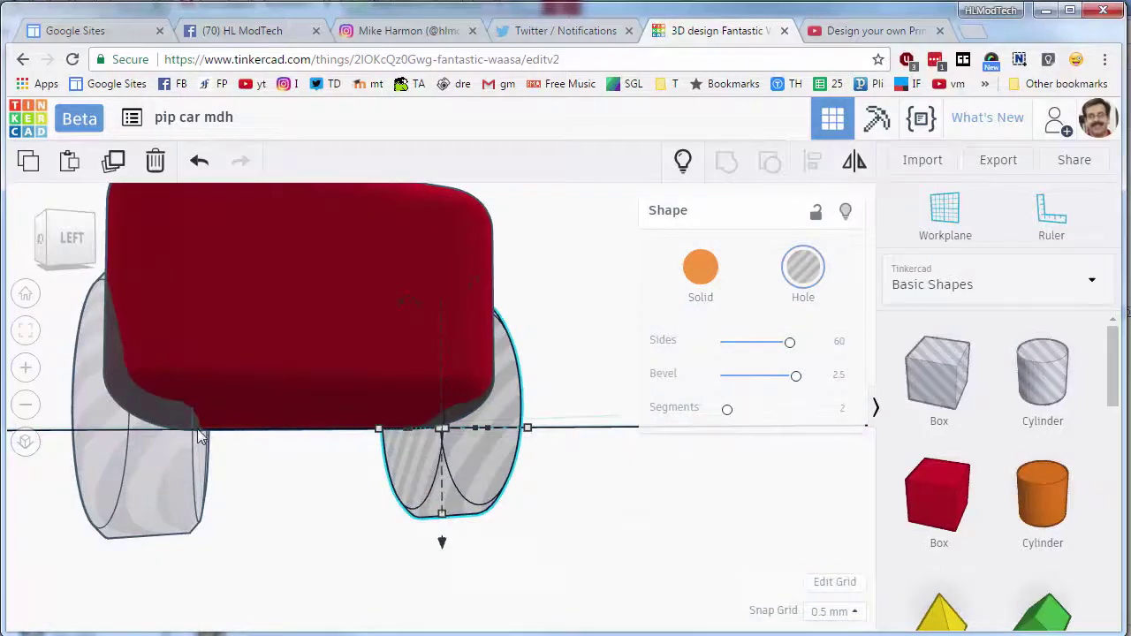
left_click(158, 489)
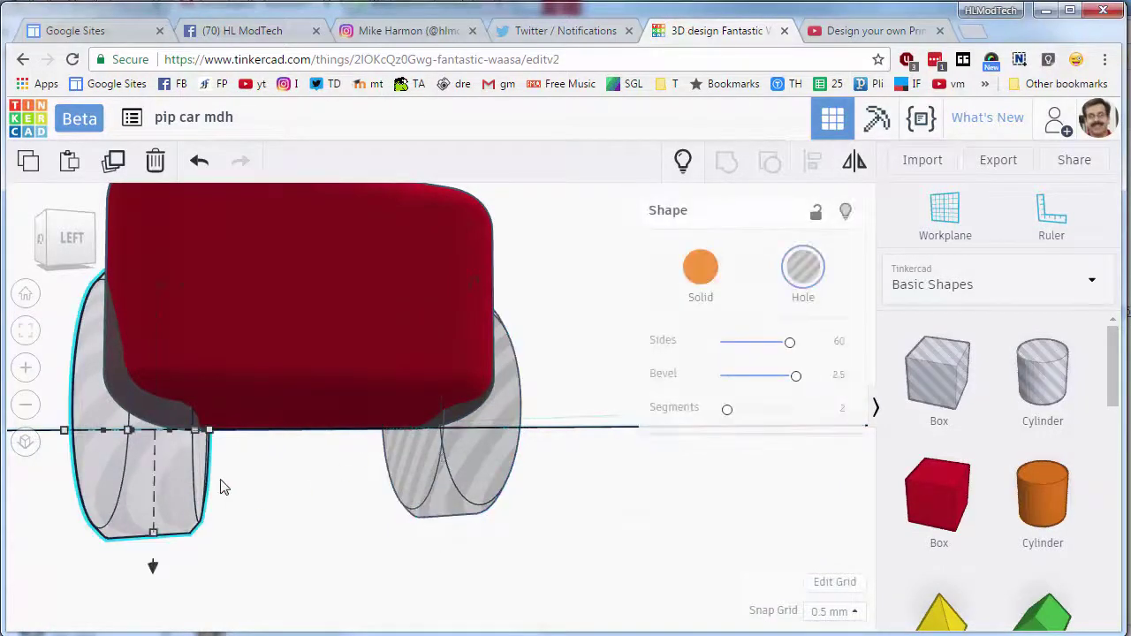
left_click(471, 488, "shift")
right_click_drag(593, 518, 254, 538)
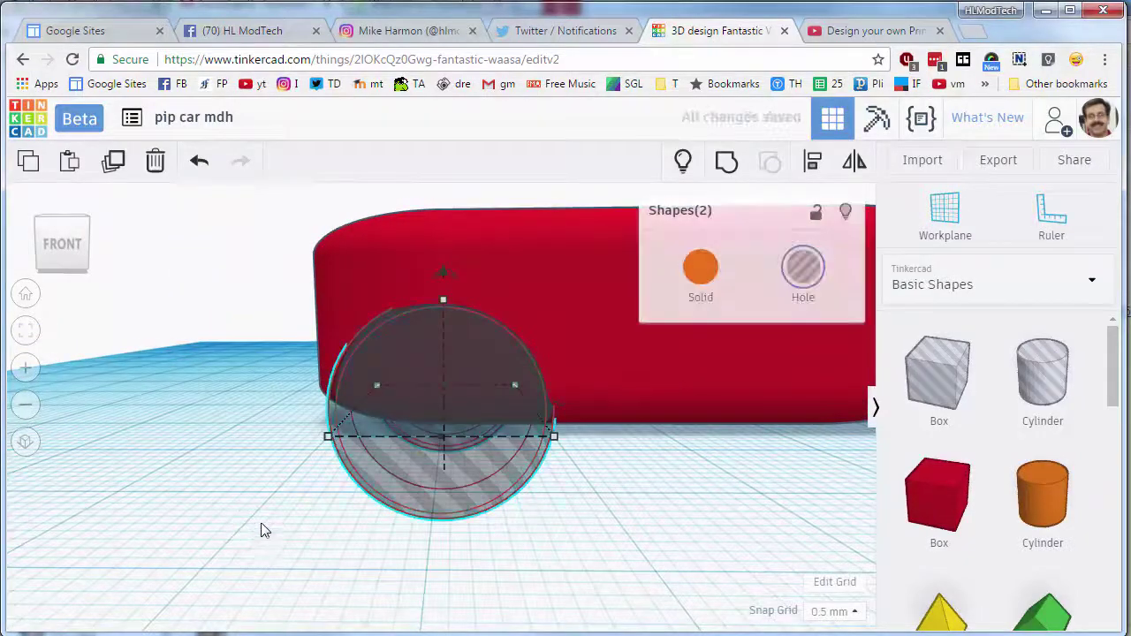
scroll(618, 486, "down", 2)
left_click(705, 399)
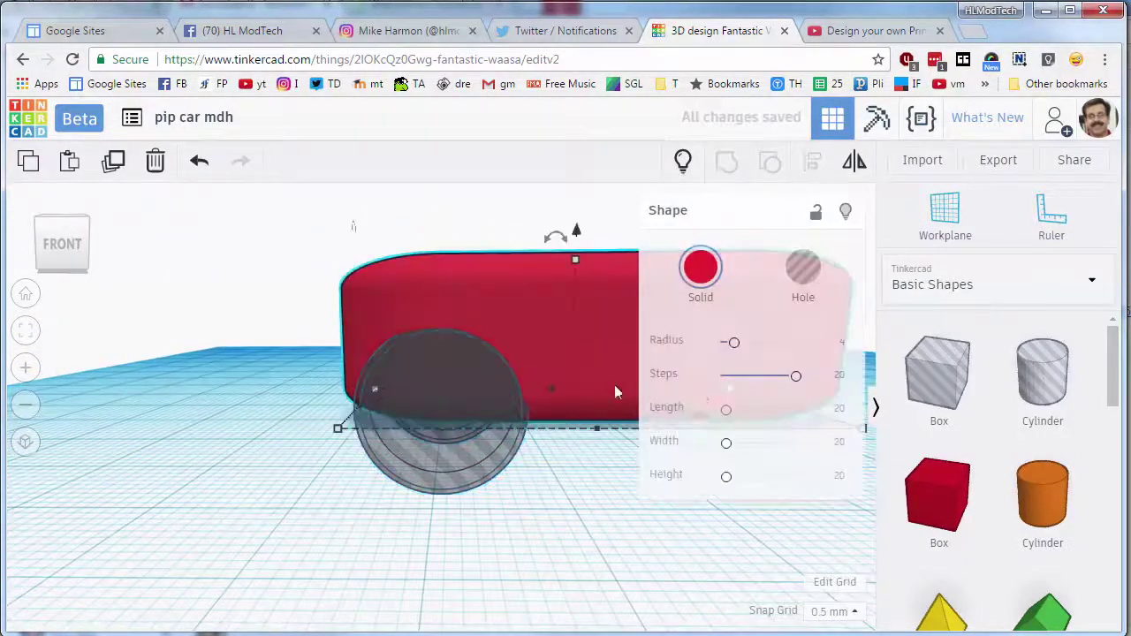
left_click(35, 336)
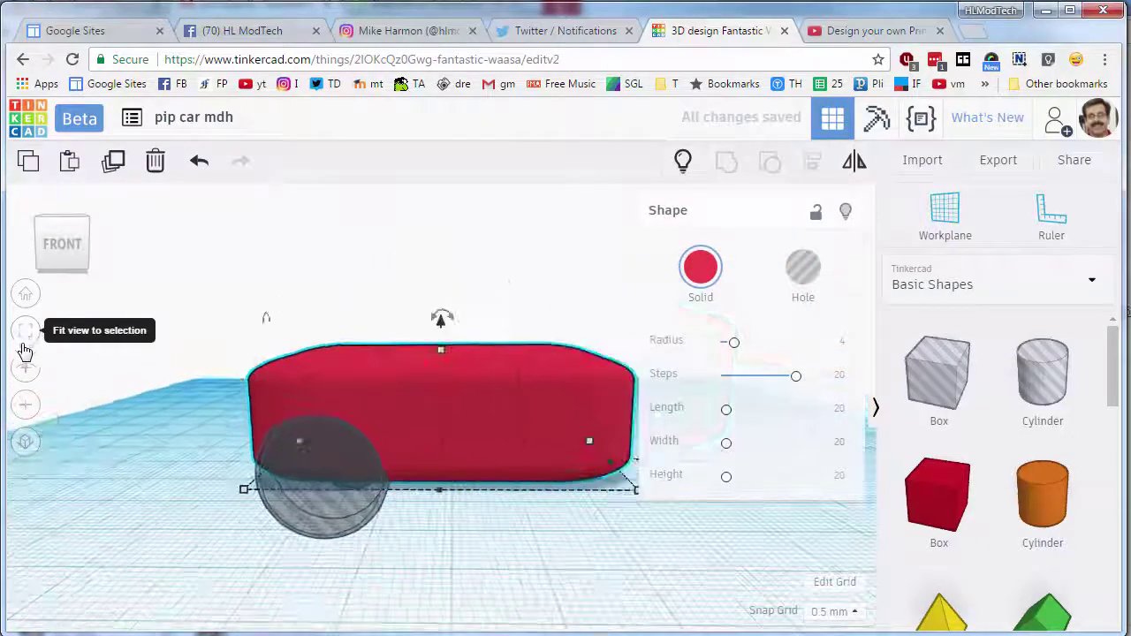
key("Right")
key("Right")
key("Right")
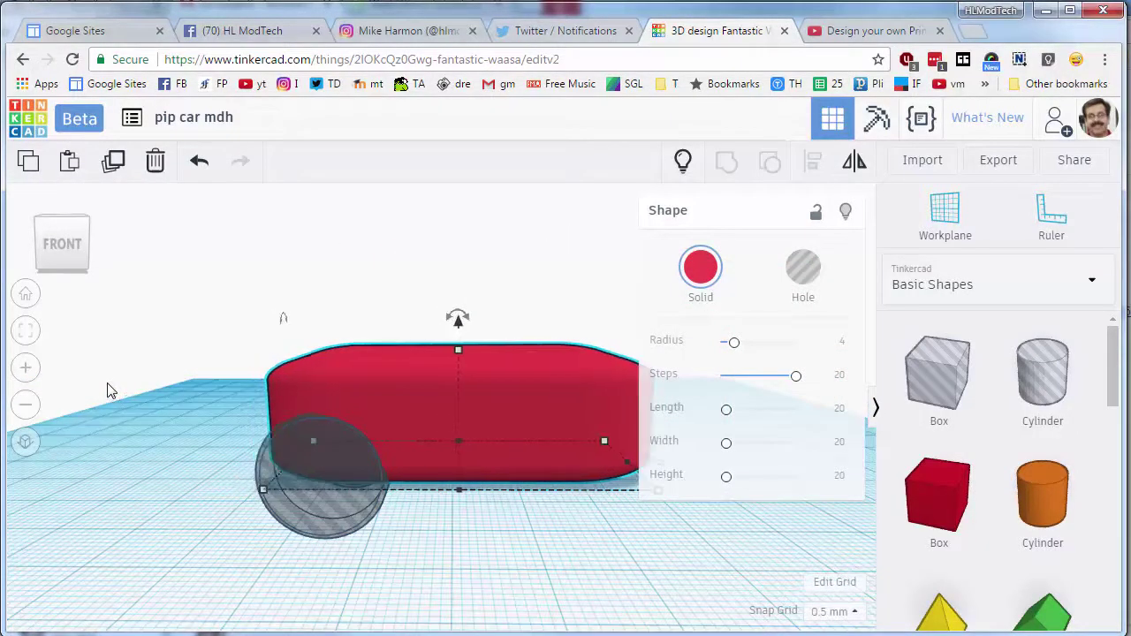
key("ctrl+z")
key("ctrl+z")
key("ctrl+z")
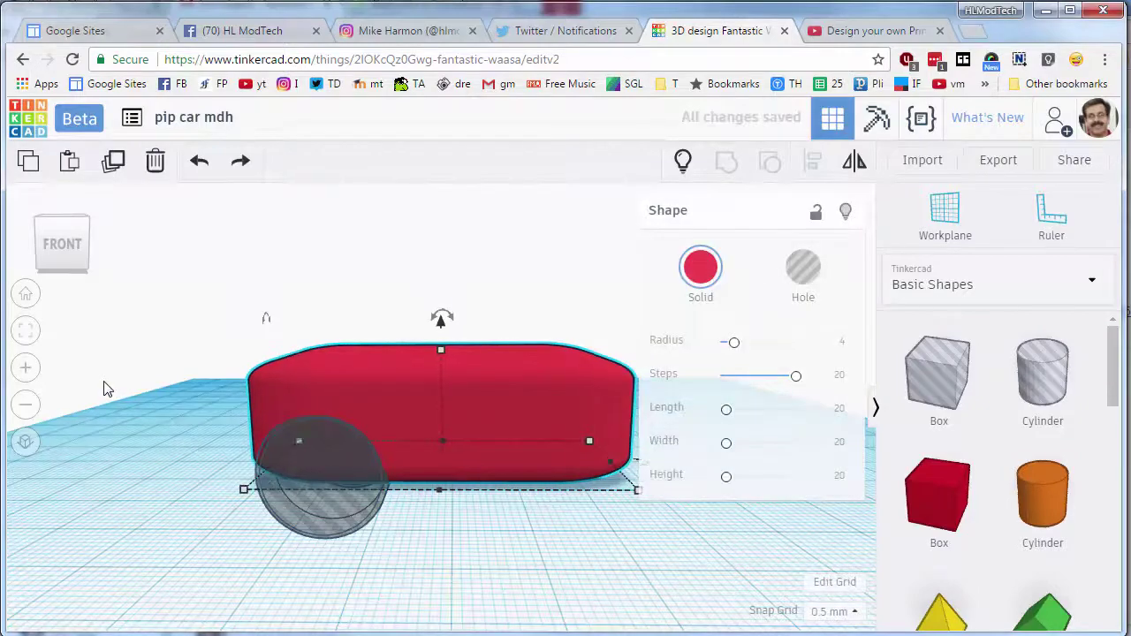
Slide the rear pair of beveled wheel holes under the back end of the car body
left_click(161, 472)
right_click_drag(222, 497, 324, 515)
left_click(420, 504)
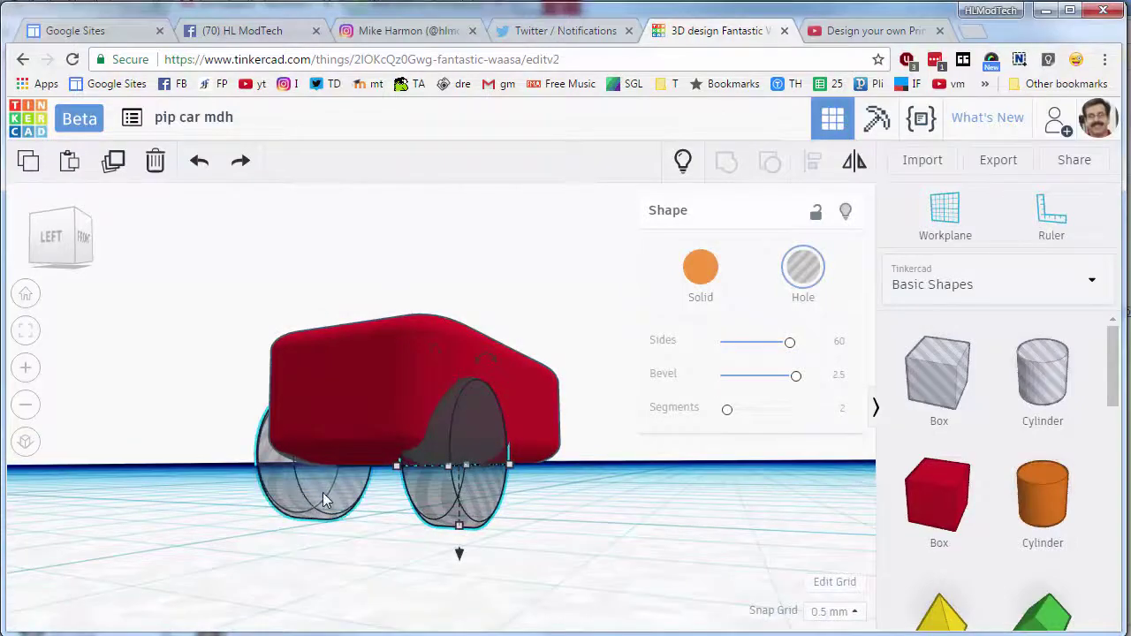
right_click_drag(535, 550, 397, 560)
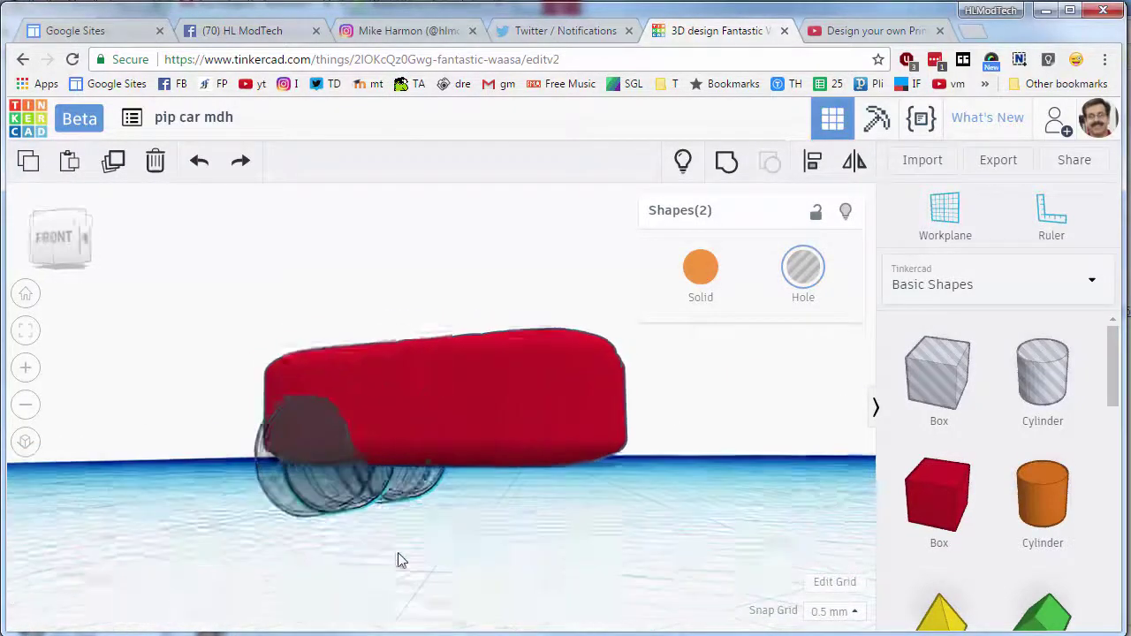
key("Right")
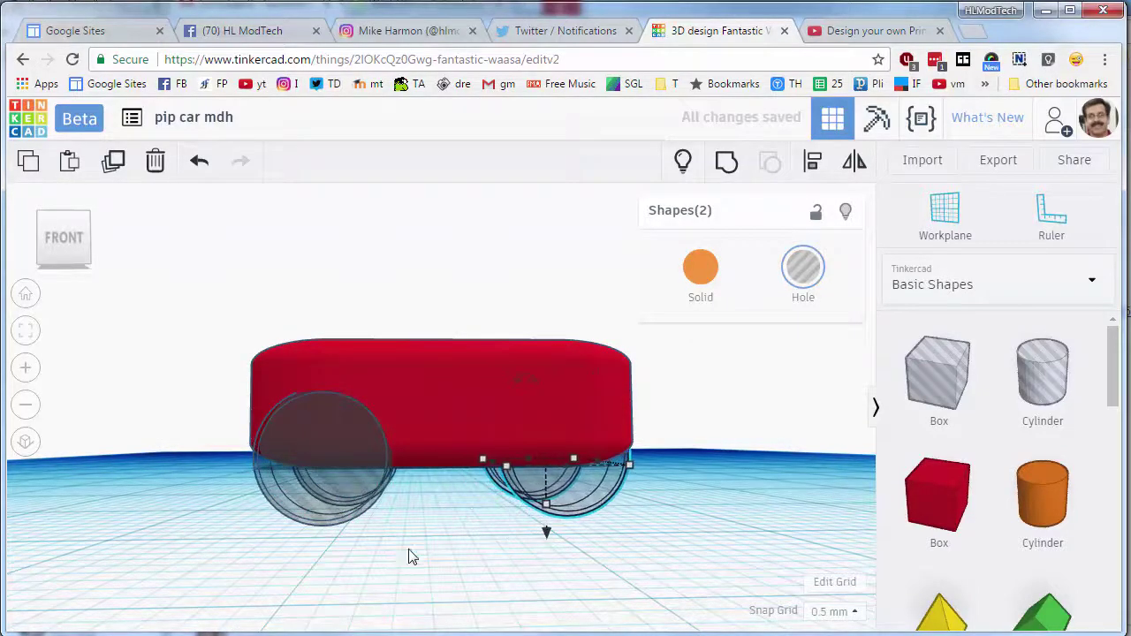
right_click_drag(409, 557, 276, 524)
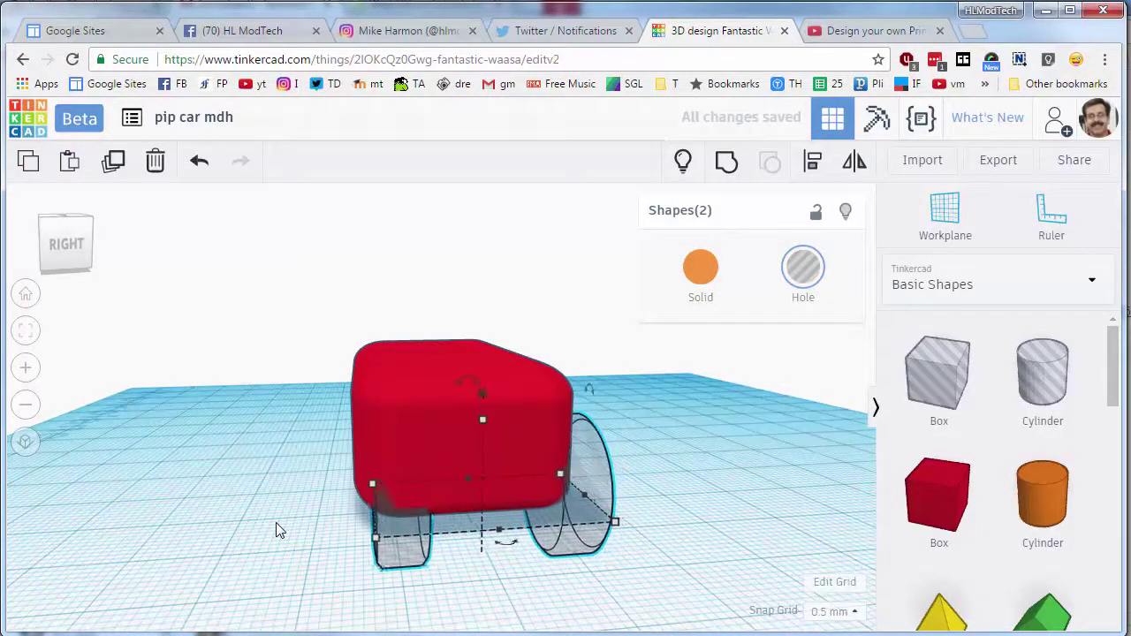
key("Left")
key("Left")
key("Left")
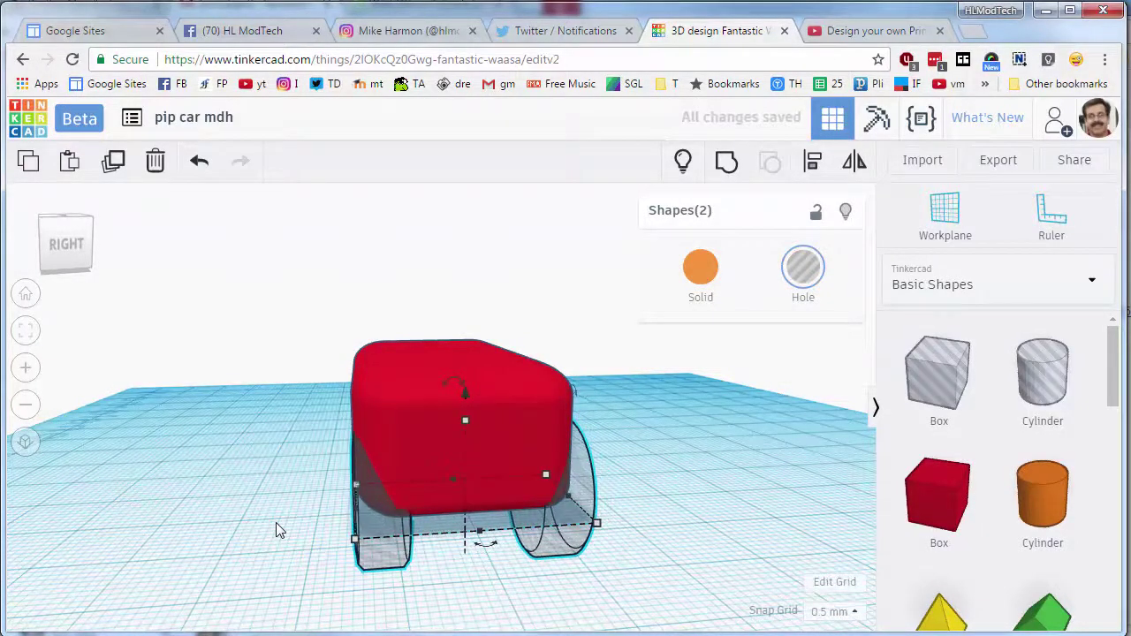
mouse_move(417, 532)
right_mouse_down()
mouse_move(439, 525)
mouse_move(446, 544)
mouse_move(430, 541)
right_mouse_up()
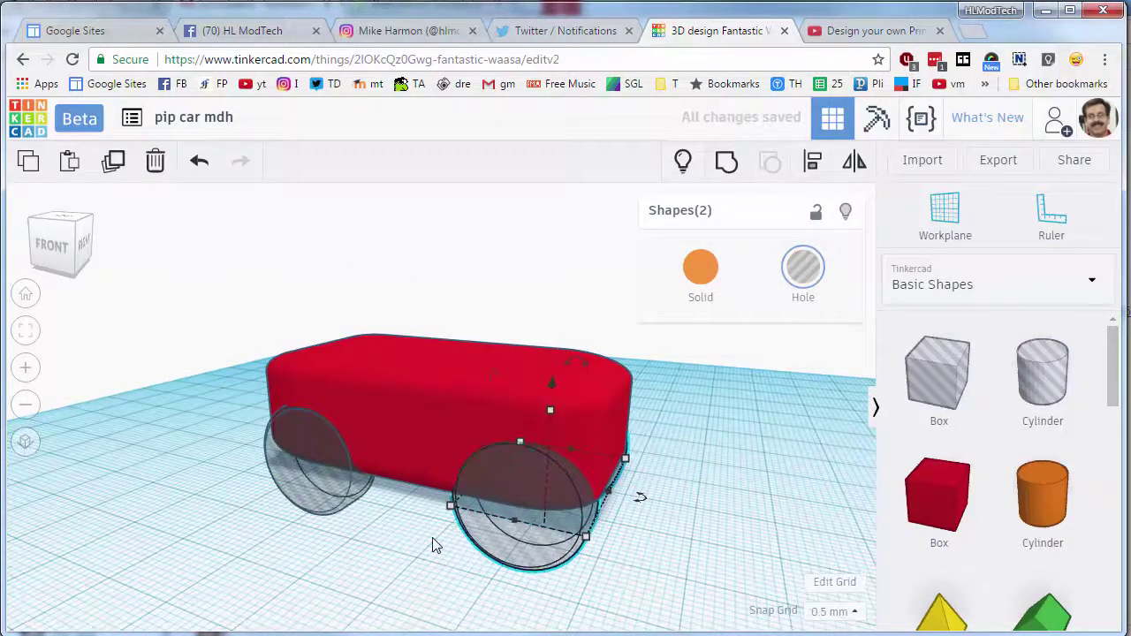
right_click_drag(446, 554, 598, 546)
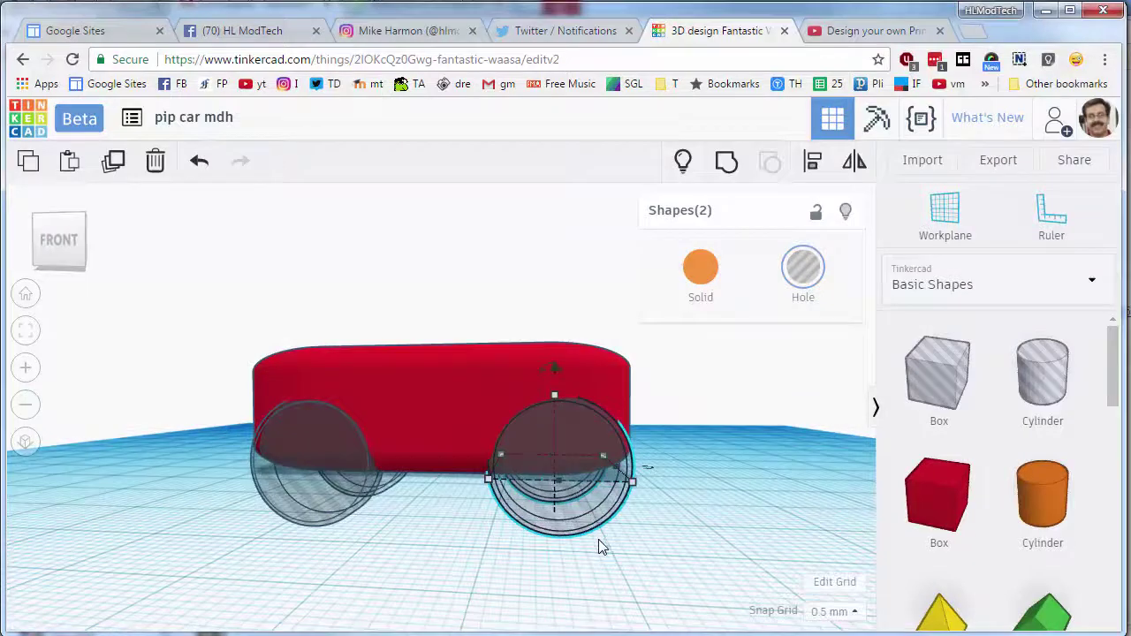
key("Left")
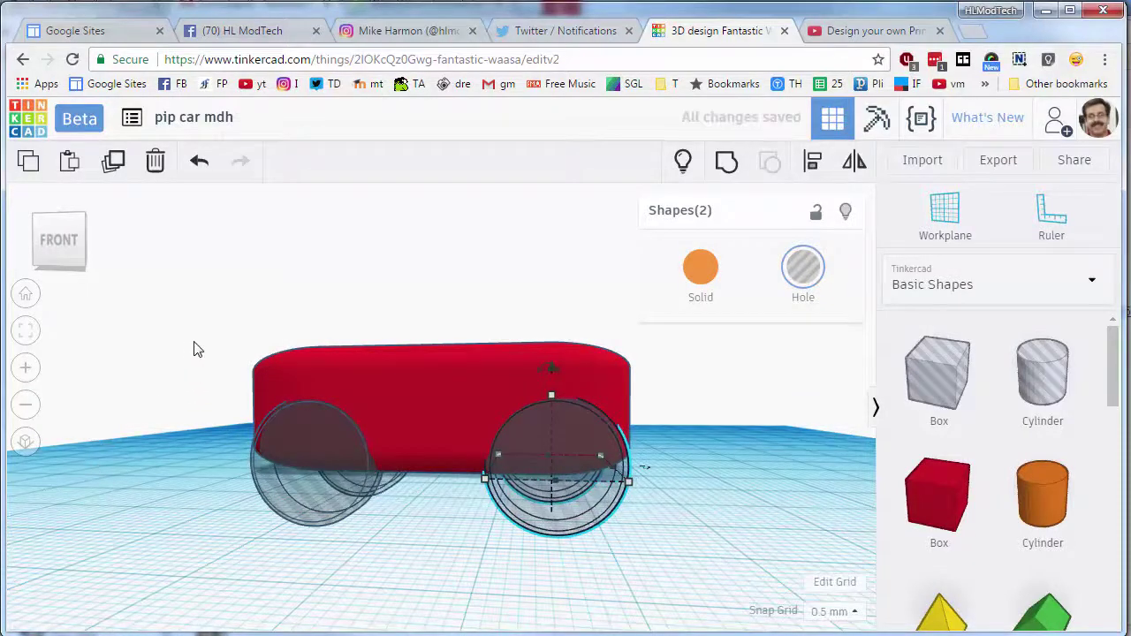
Group the red body with all four wheel holes and bring back the hidden black tire
left_click_drag(652, 509, 652, 510)
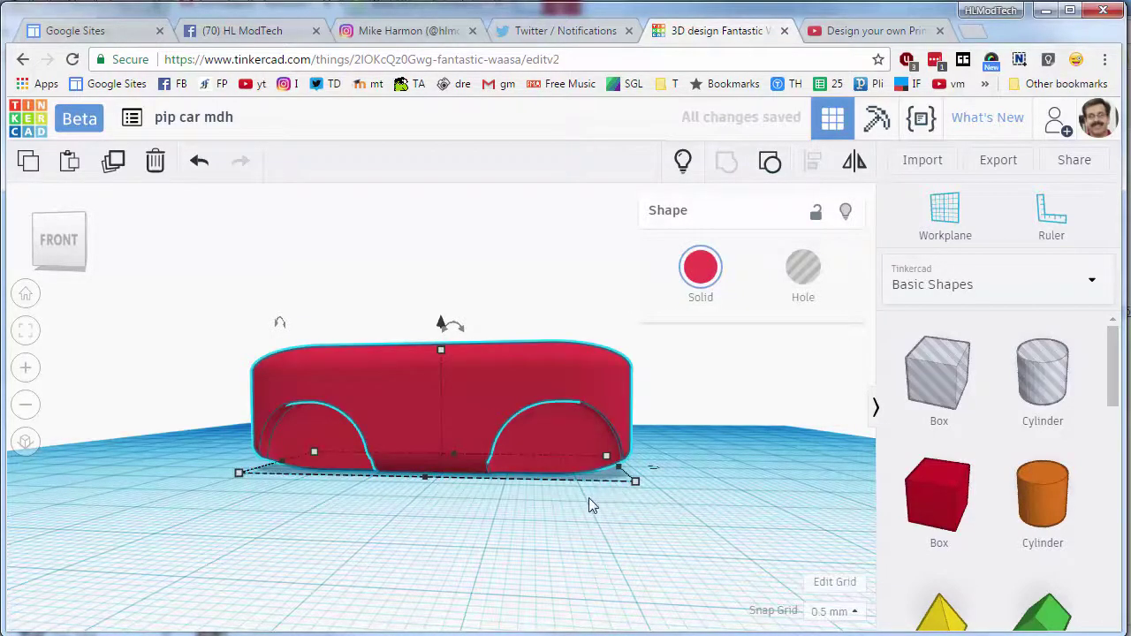
right_click_drag(588, 498, 535, 453)
left_click(683, 162)
right_click_drag(450, 504, 412, 538)
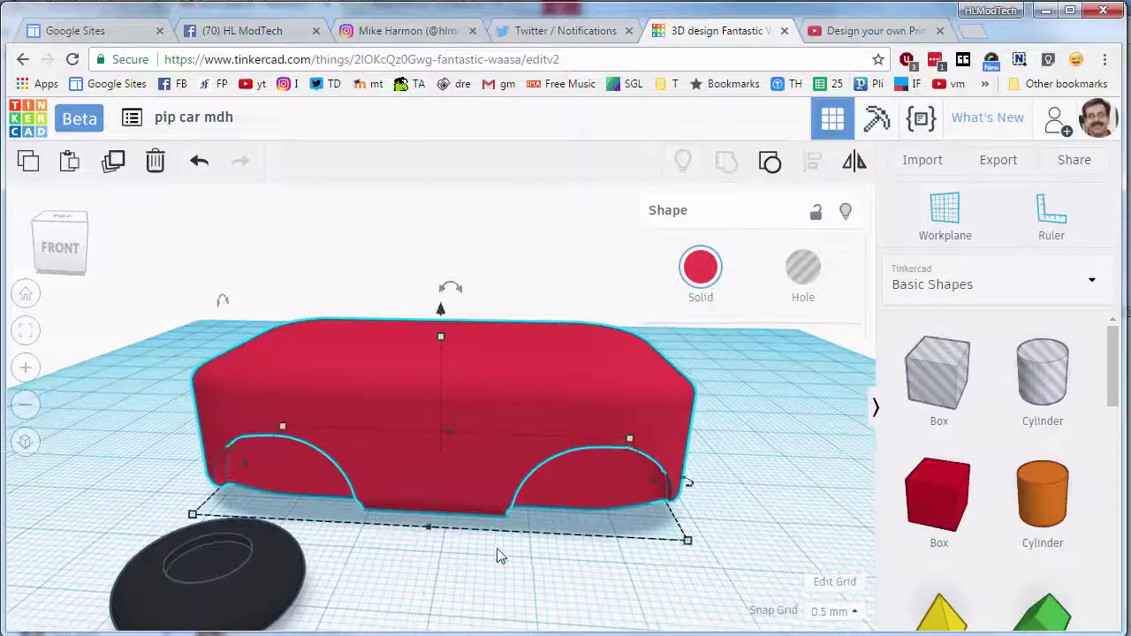
right_click_drag(498, 553, 492, 500)
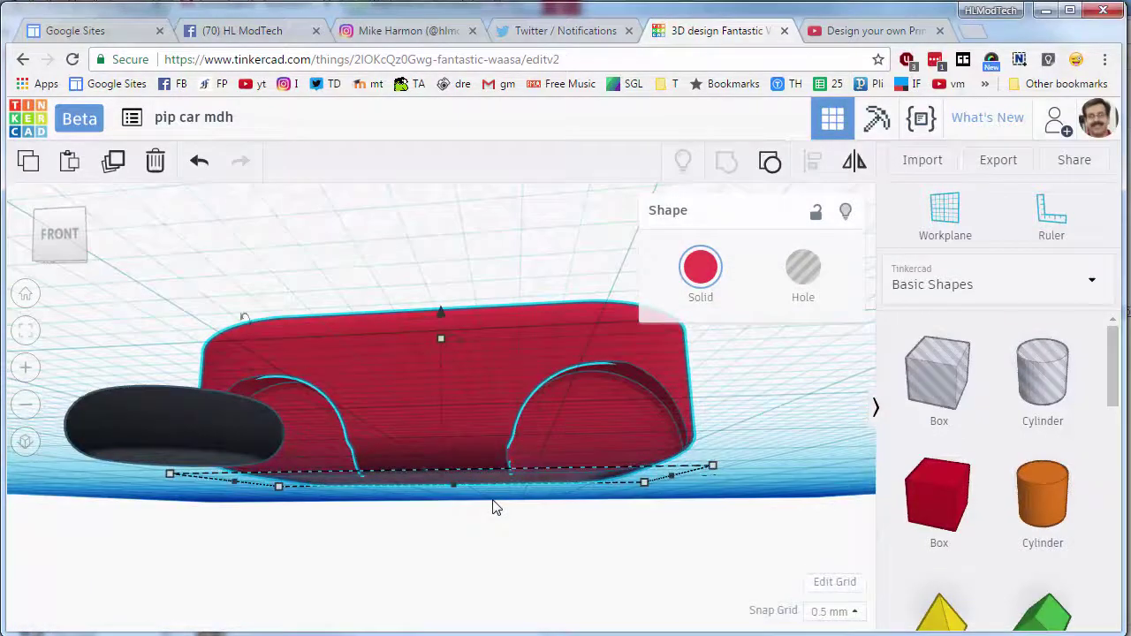